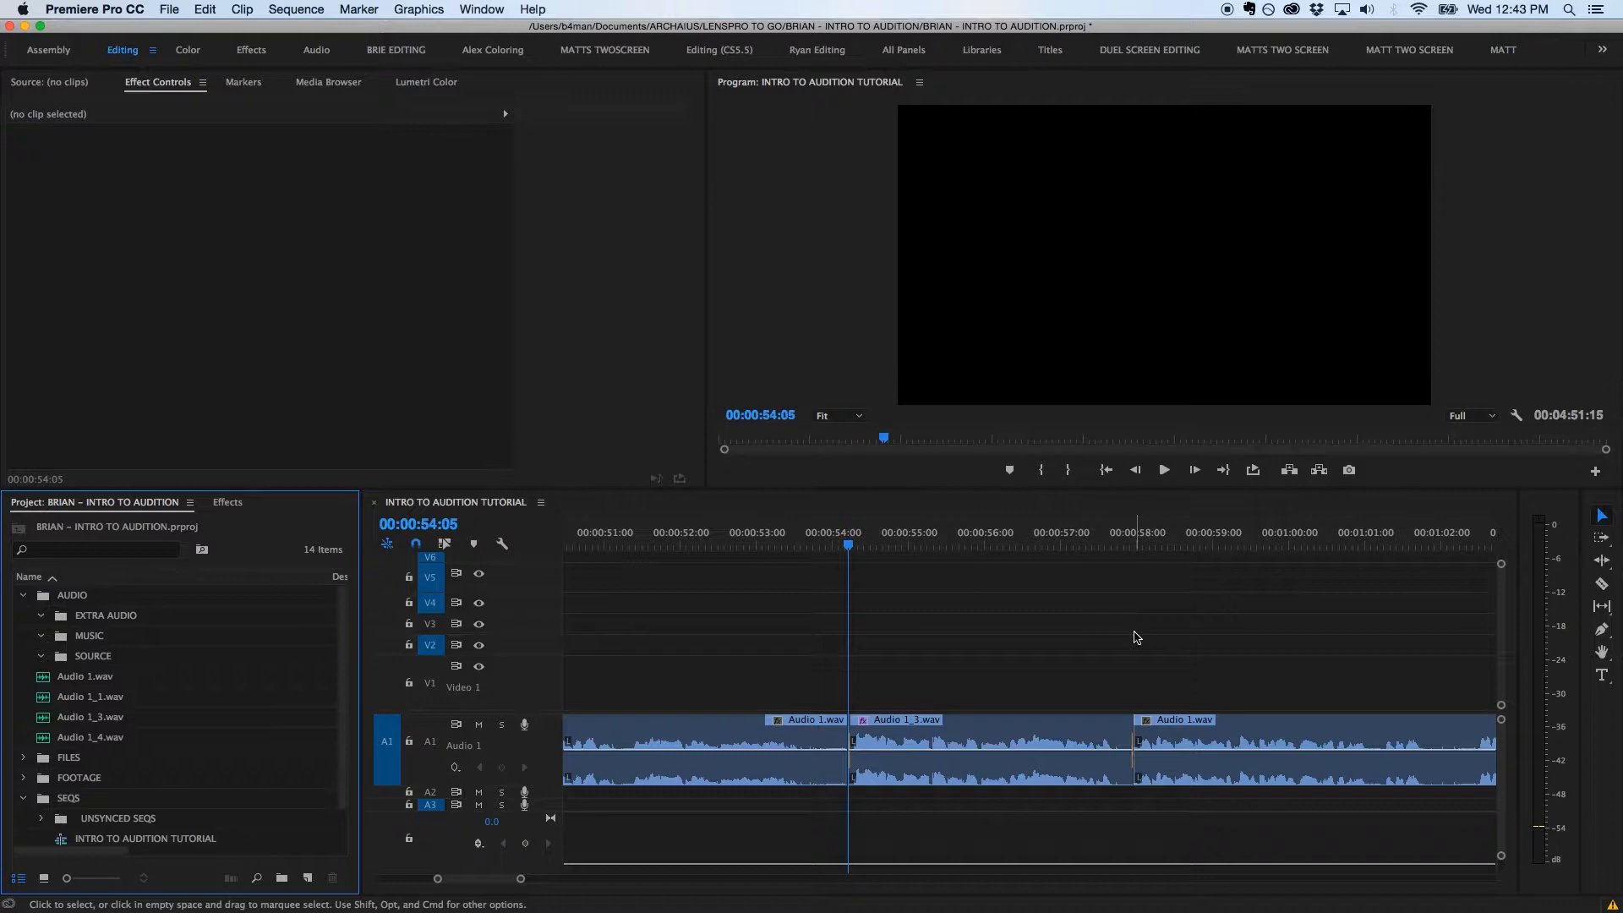
Step: Send the Audio 1_3.wav clip in the sequence to Adobe Audition for editing
click(993, 729)
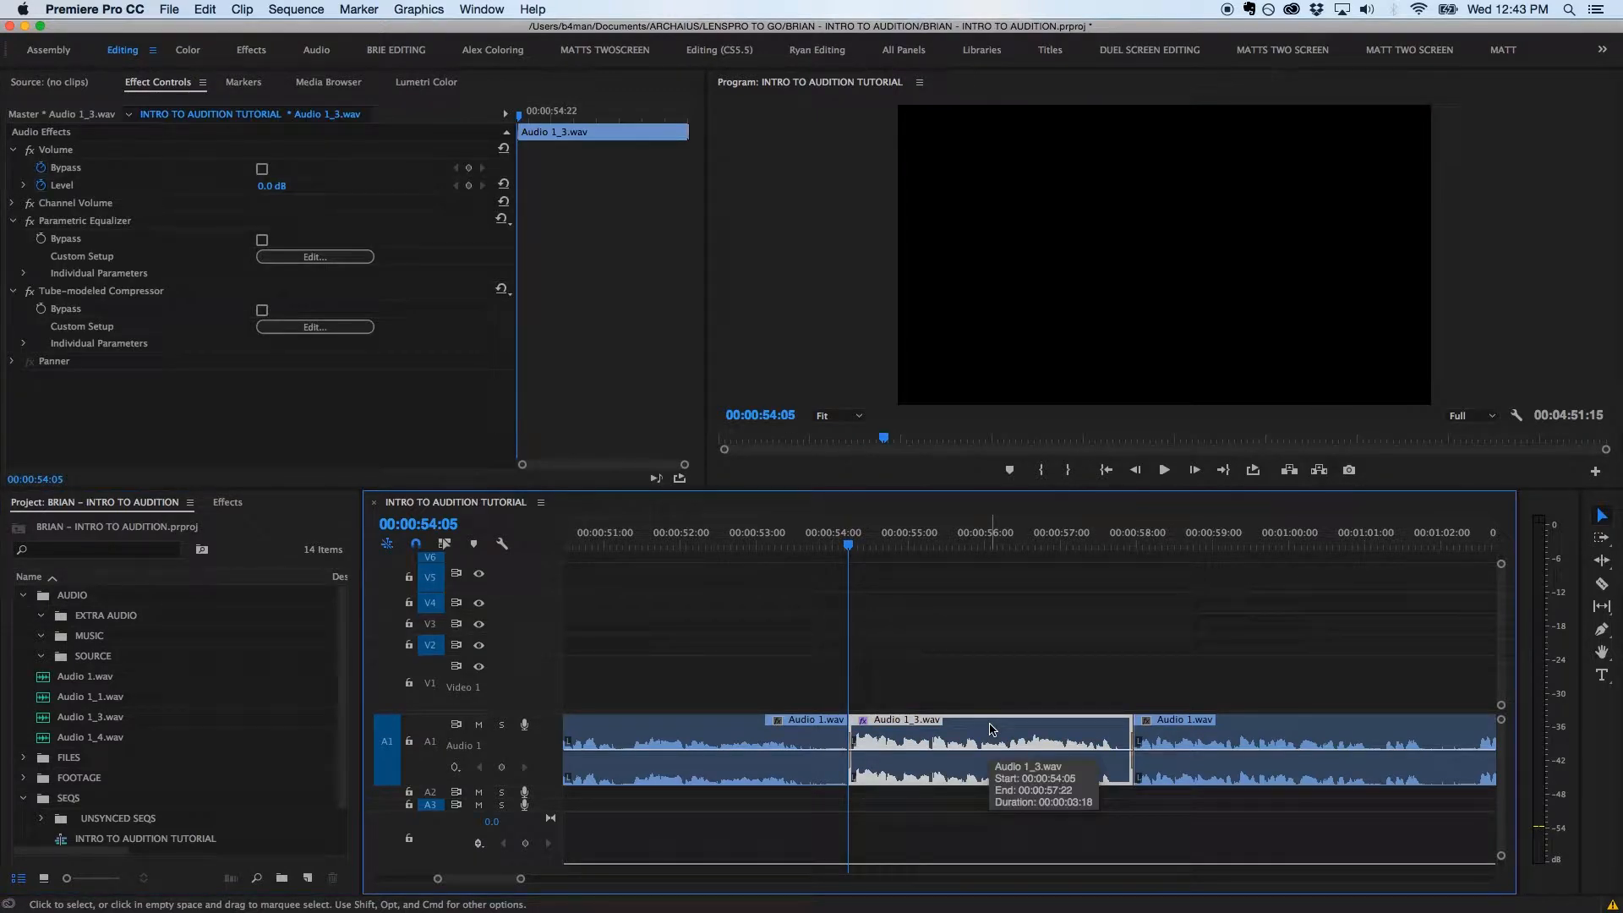
right_click(993, 729)
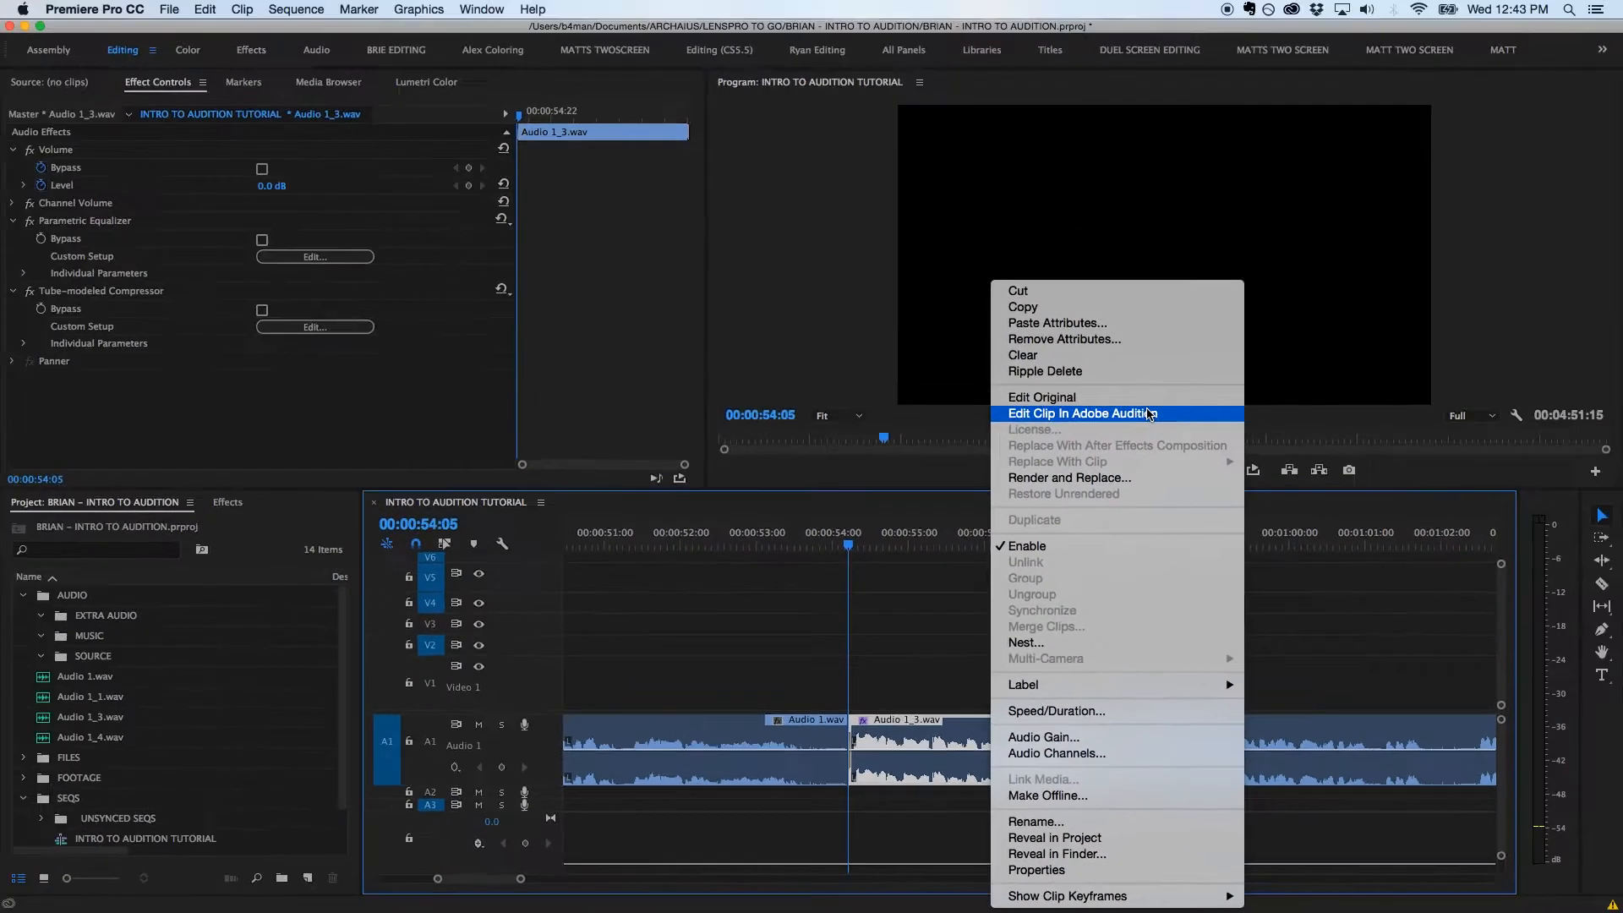
click(1260, 250)
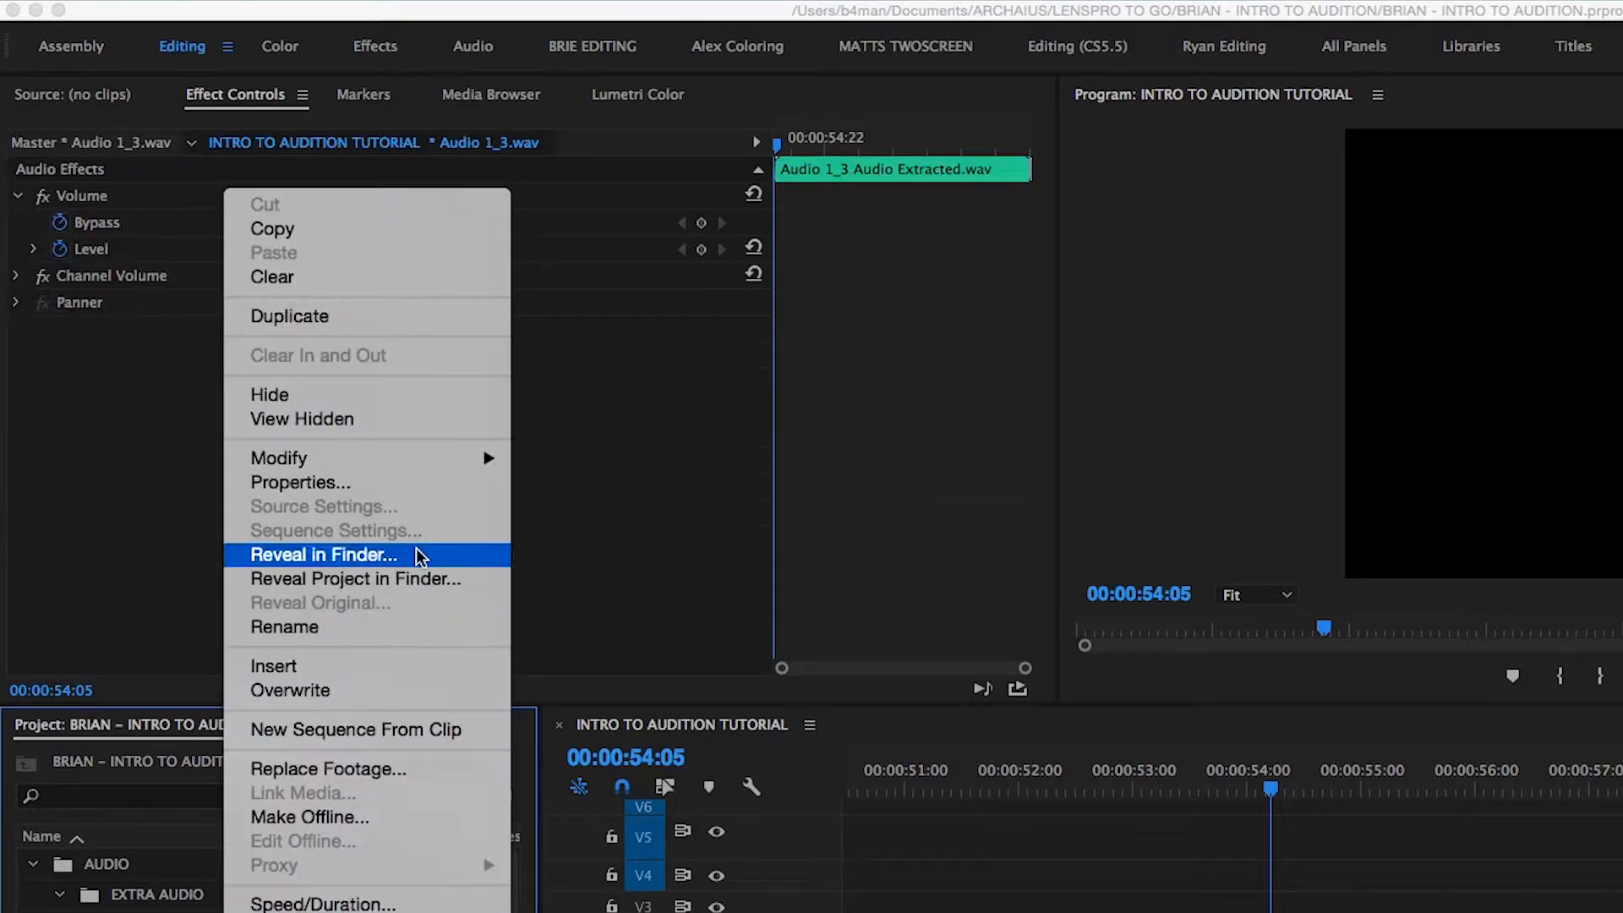
Step: Reveal the extracted audio file in Finder with its full name readable, and check the replaced clip in the sequence up close
click(421, 557)
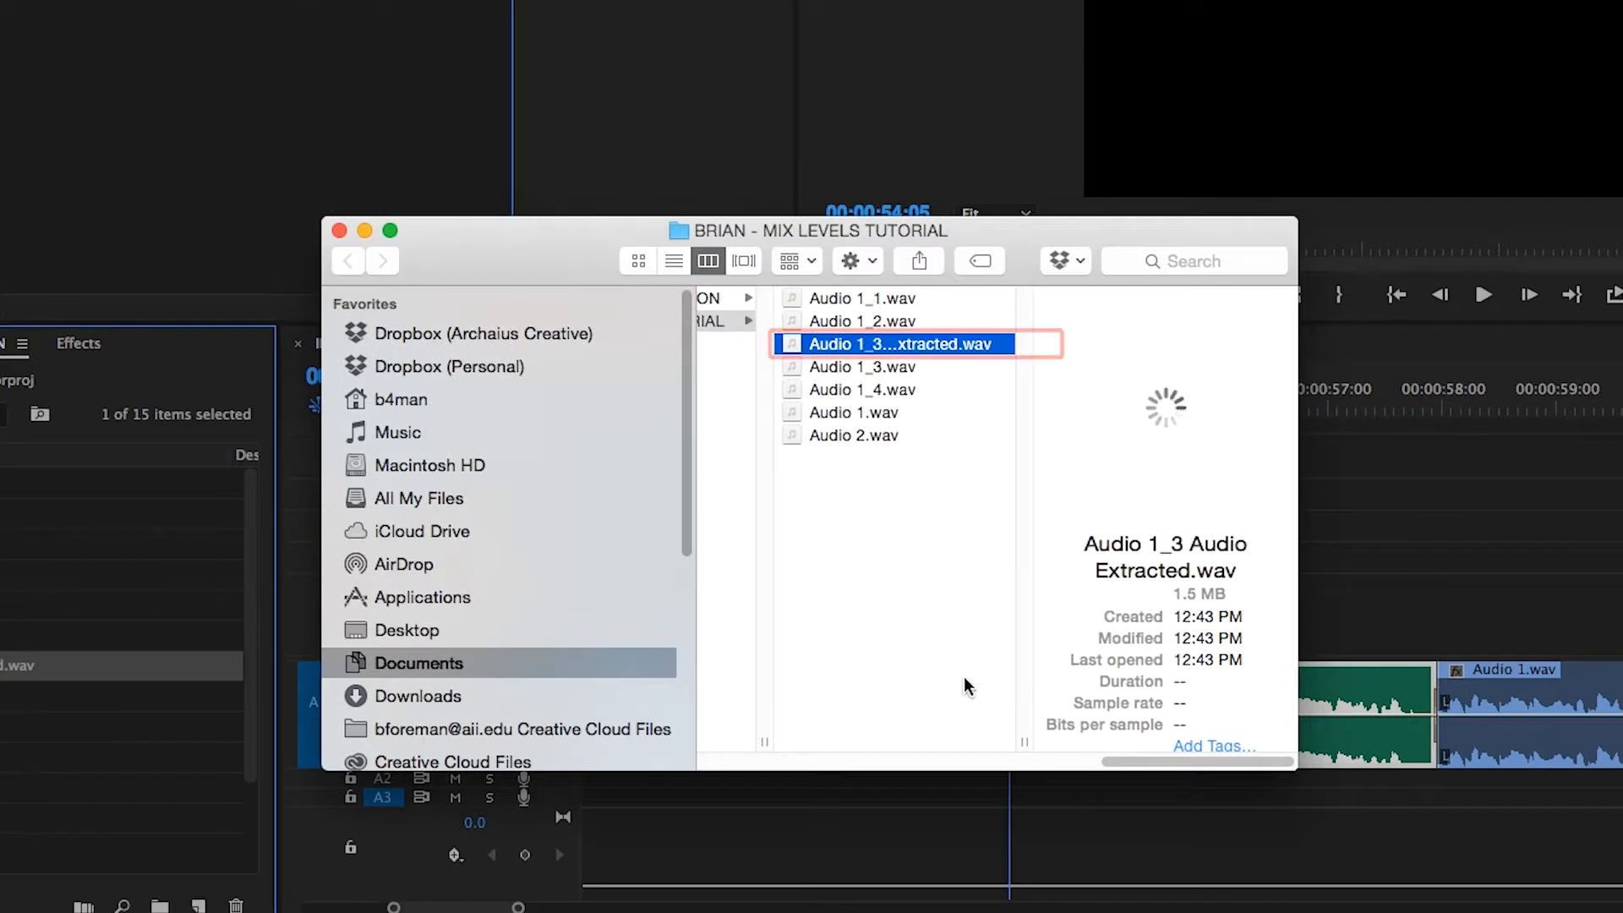
drag(1122, 743, 1124, 743)
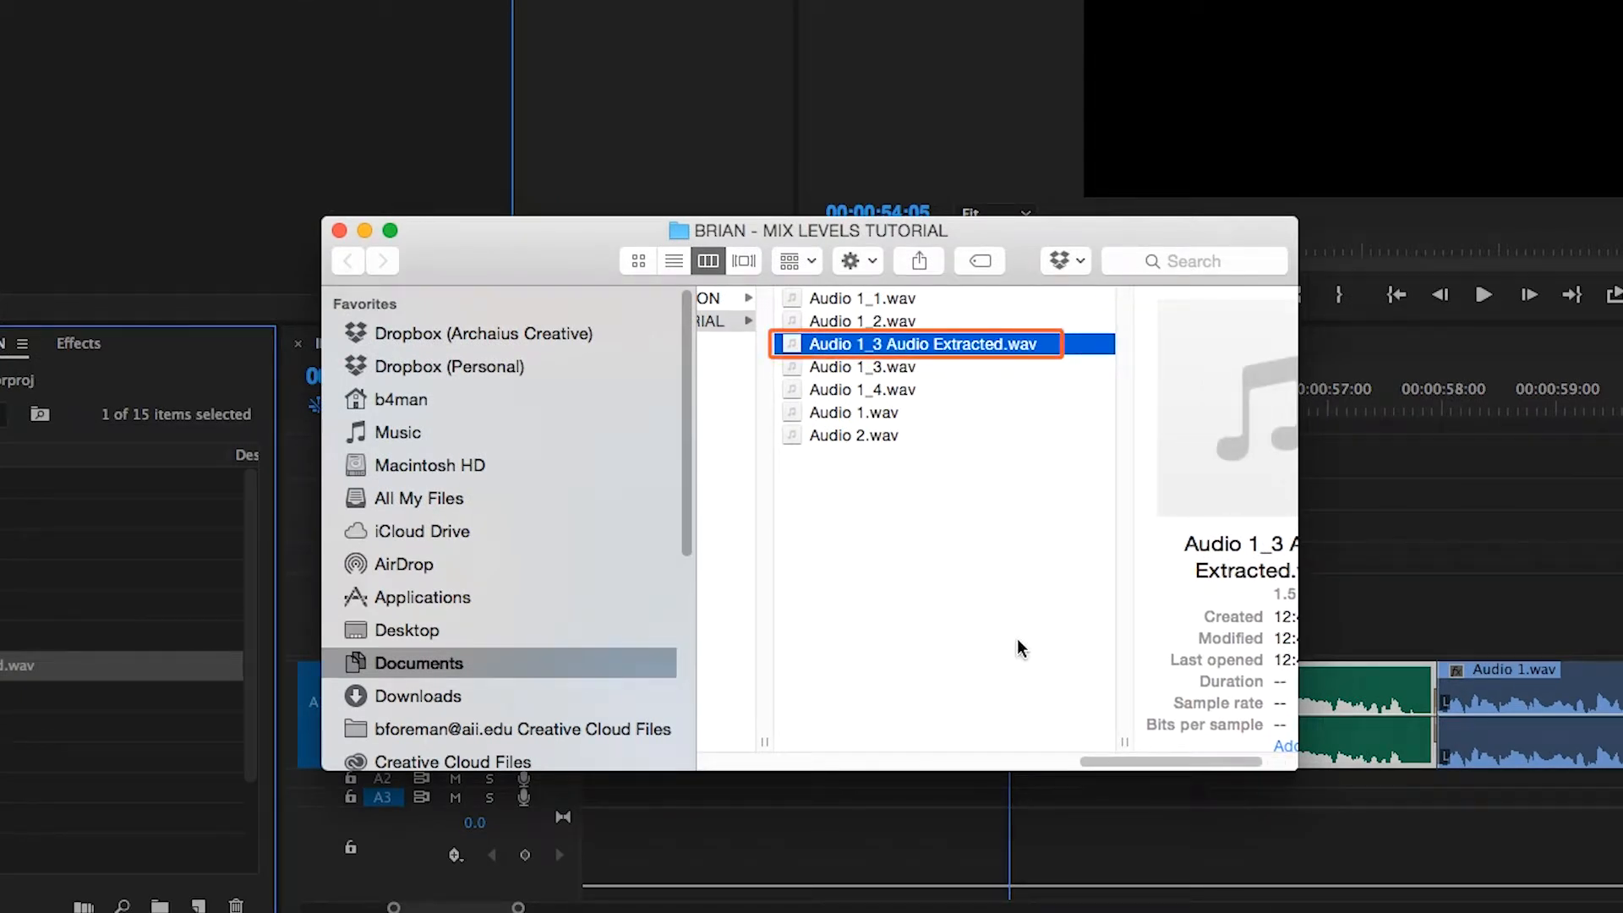
click(1454, 551)
scroll(1497, 537, left, 3)
key(=)
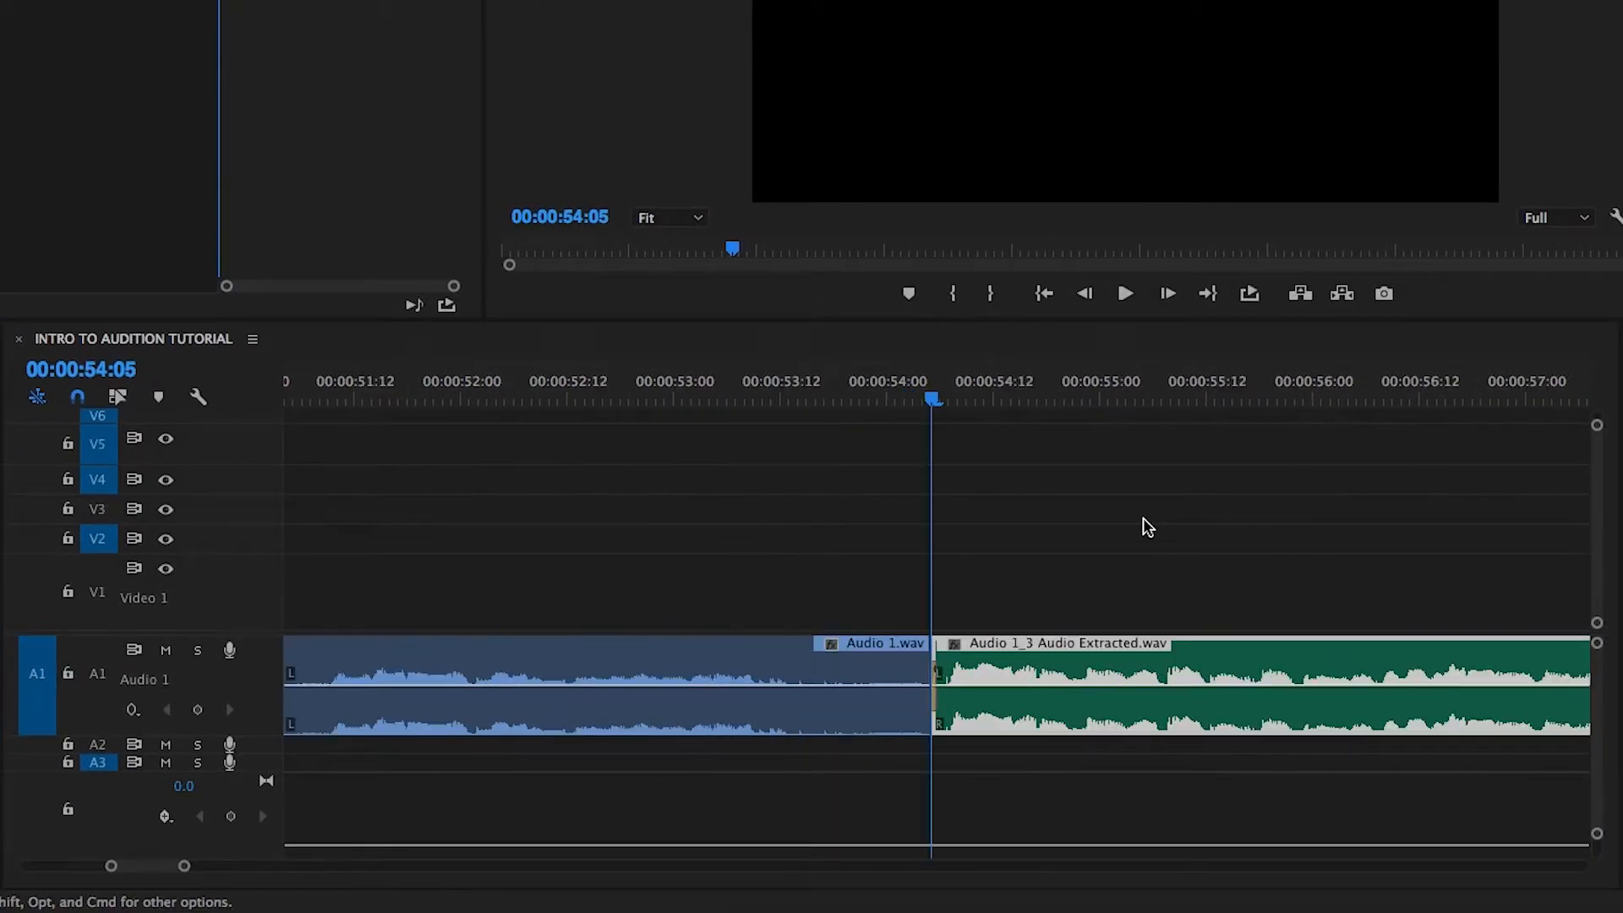
scroll(1143, 517, right, 3)
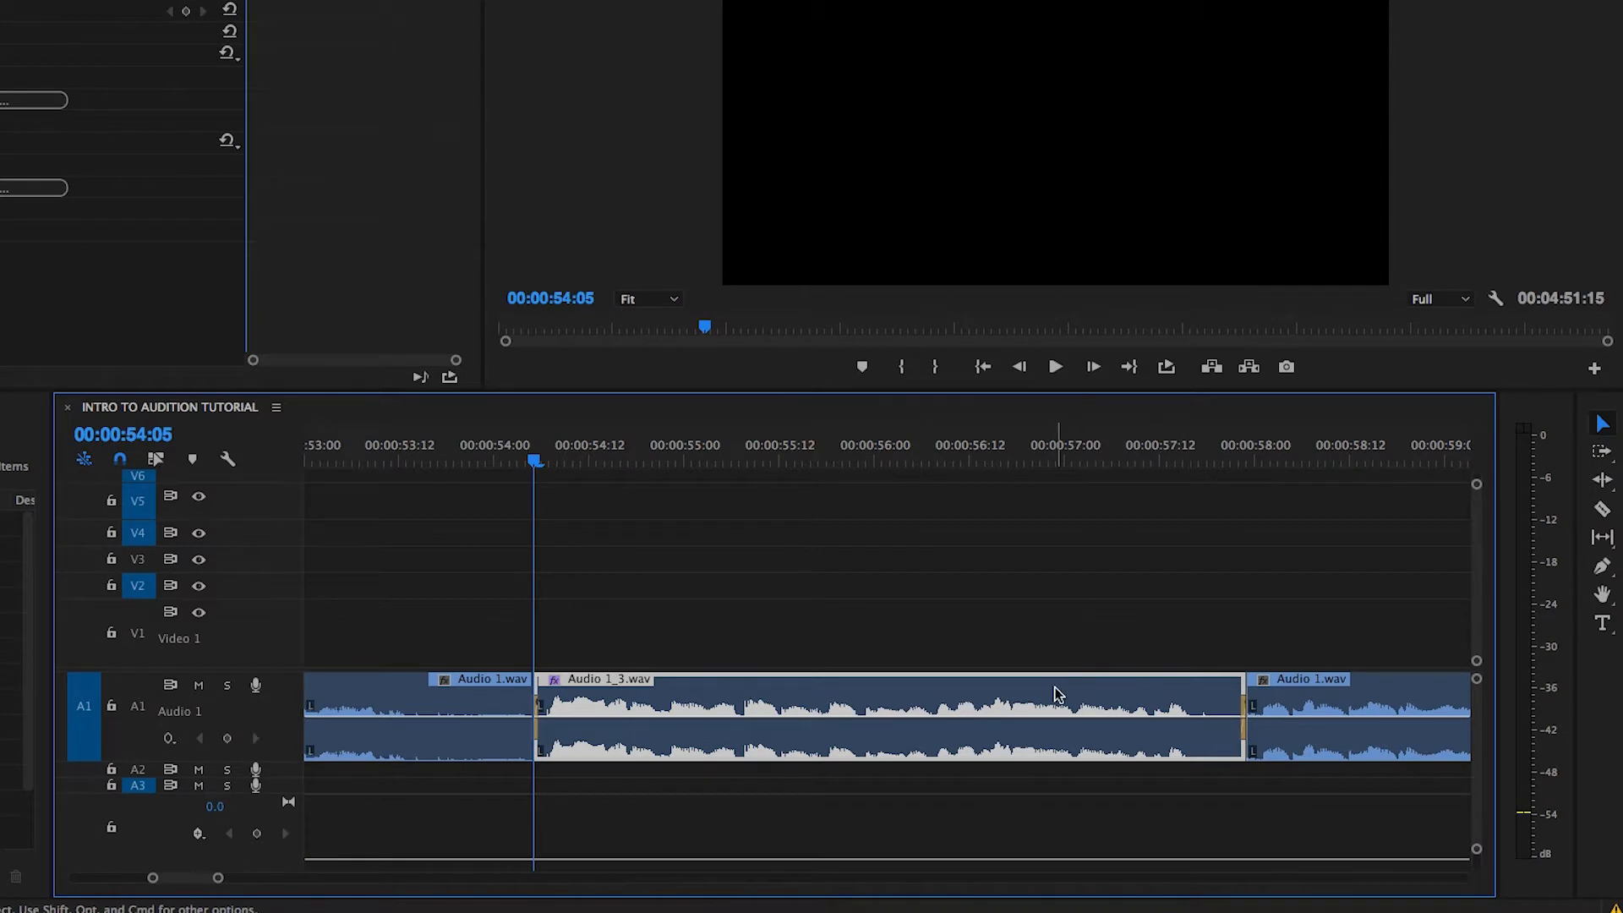
Step: Copy the Audio 1_3.wav clip and paste its attributes onto the Audio 1.wav clip that follows it
right_click(1055, 688)
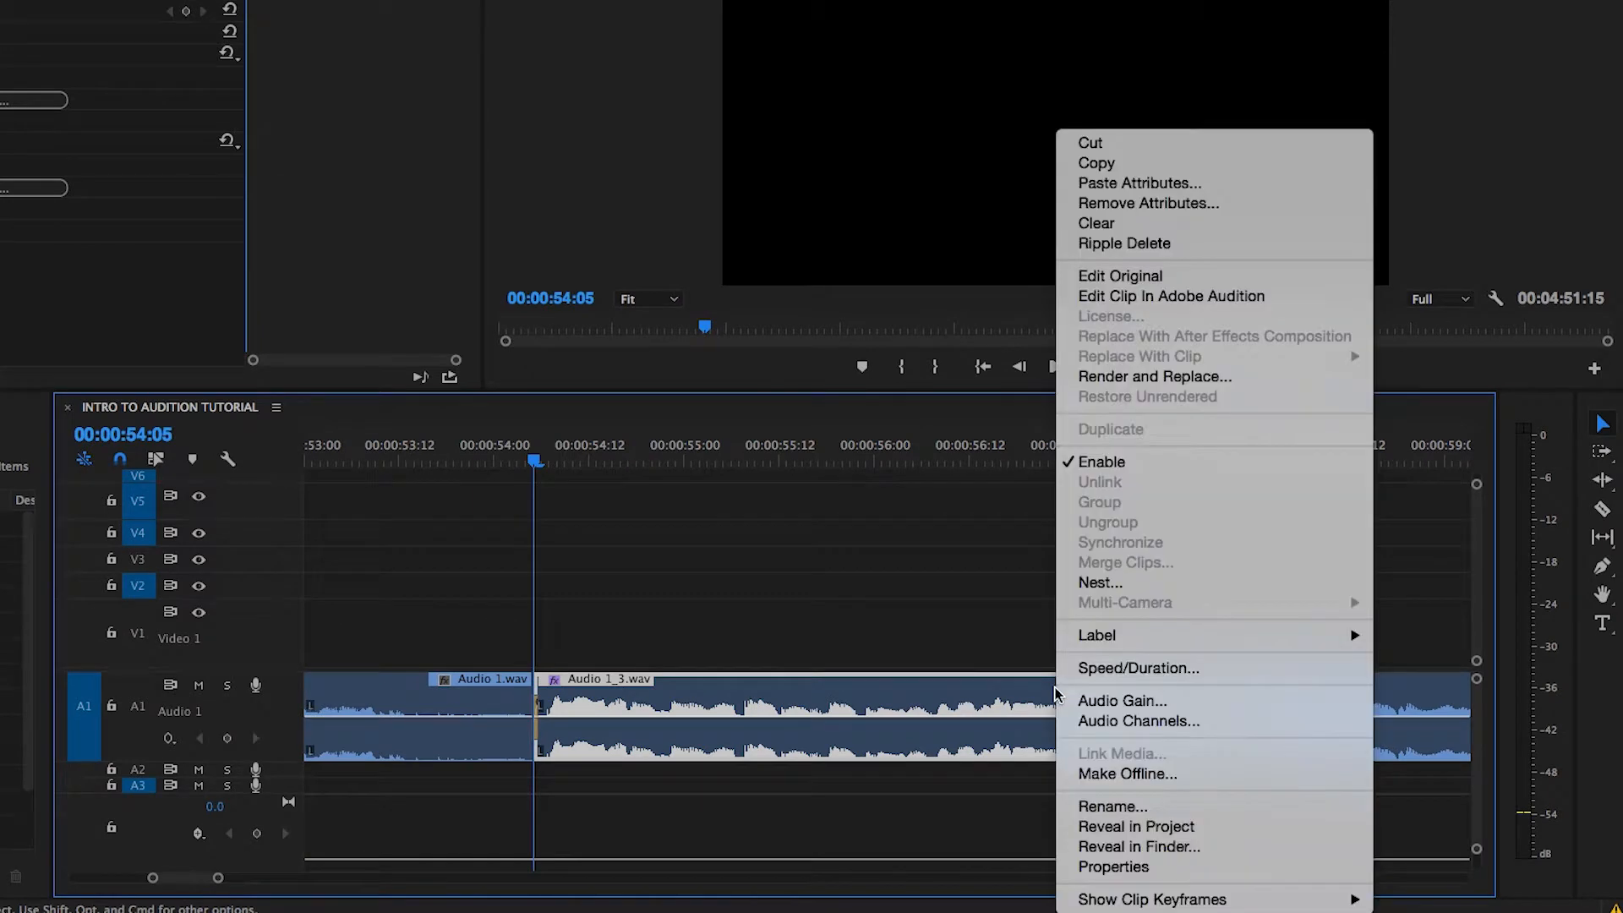
click(1109, 164)
click(1337, 705)
right_click(1337, 692)
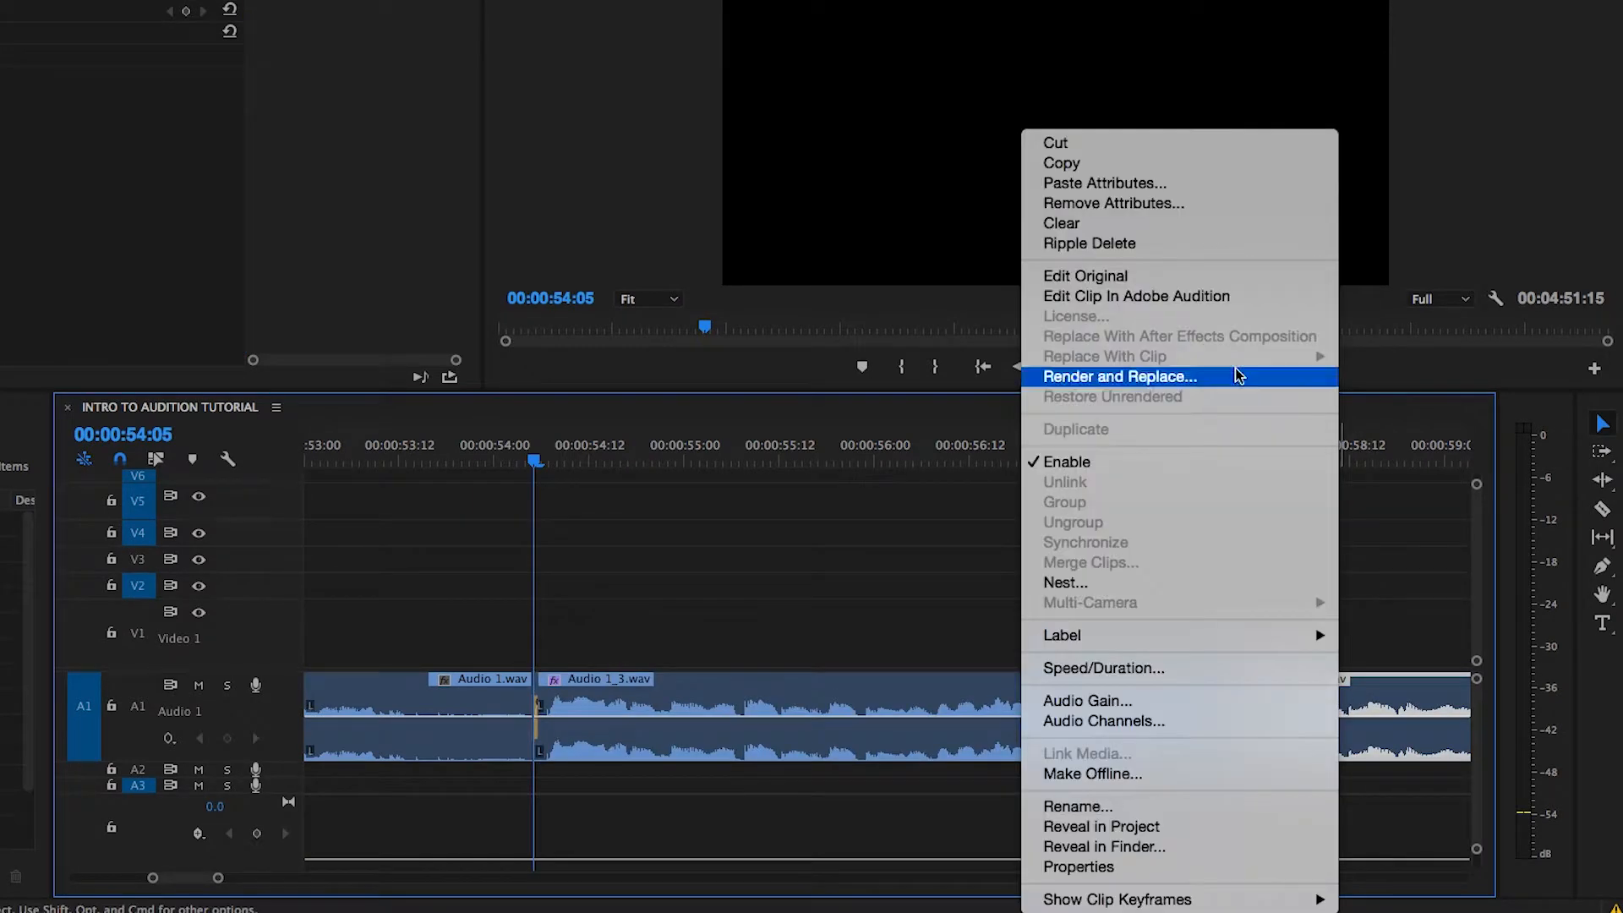
click(1133, 178)
click(757, 708)
Step: Remove the Tube-modeled Compressor and Parametric Equalizer effects from the Audio 1_3.wav clip
click(962, 701)
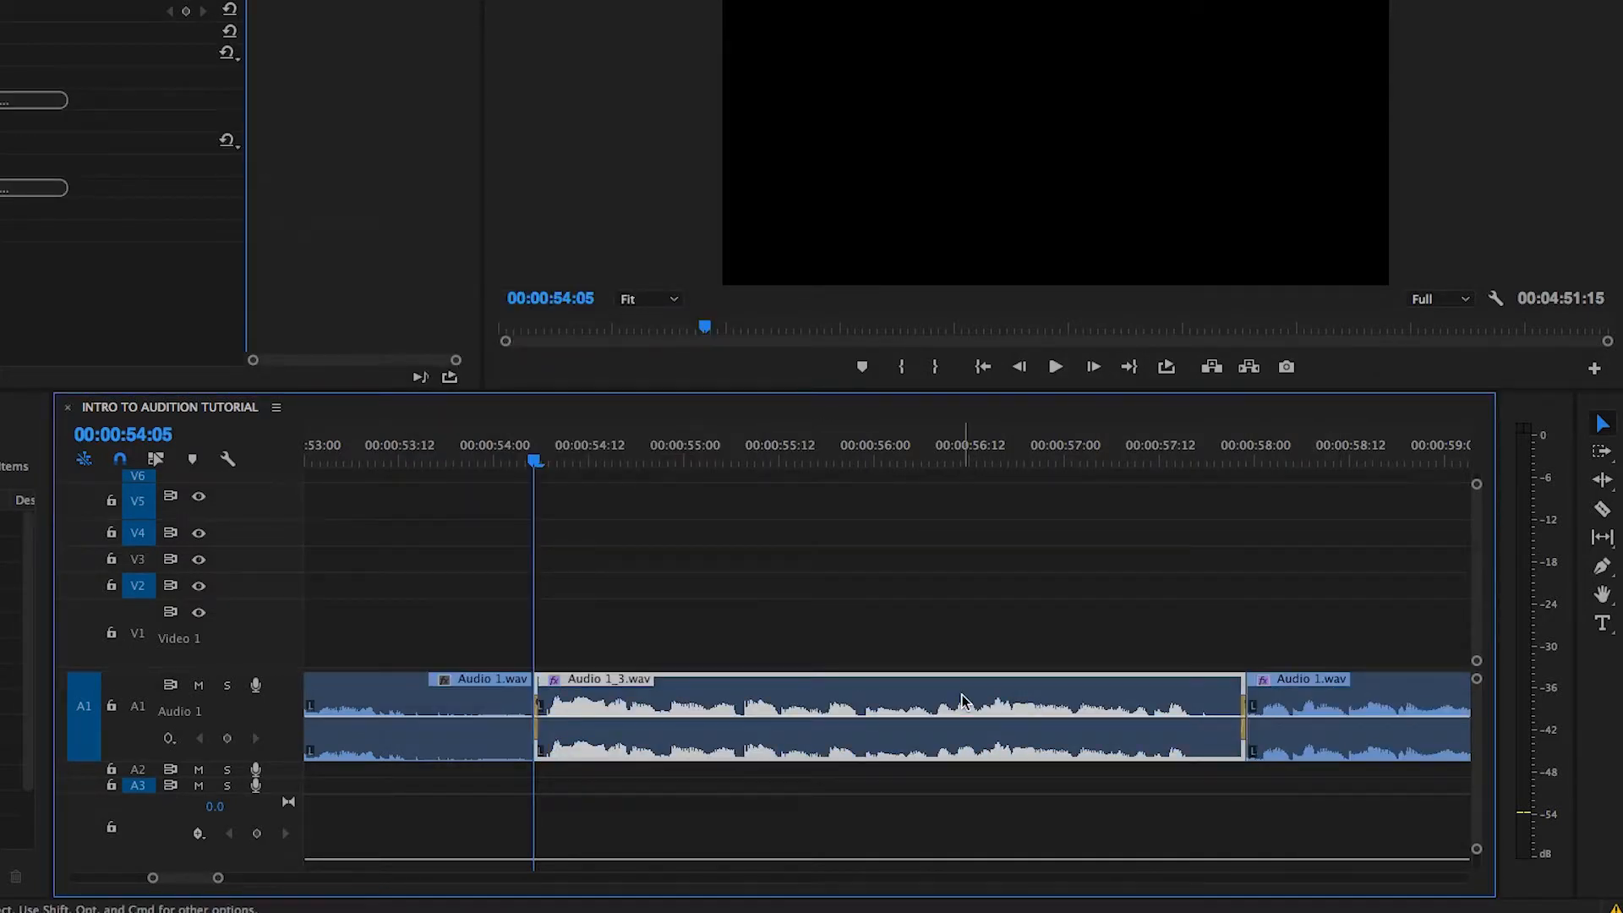
right_click(962, 701)
click(1069, 202)
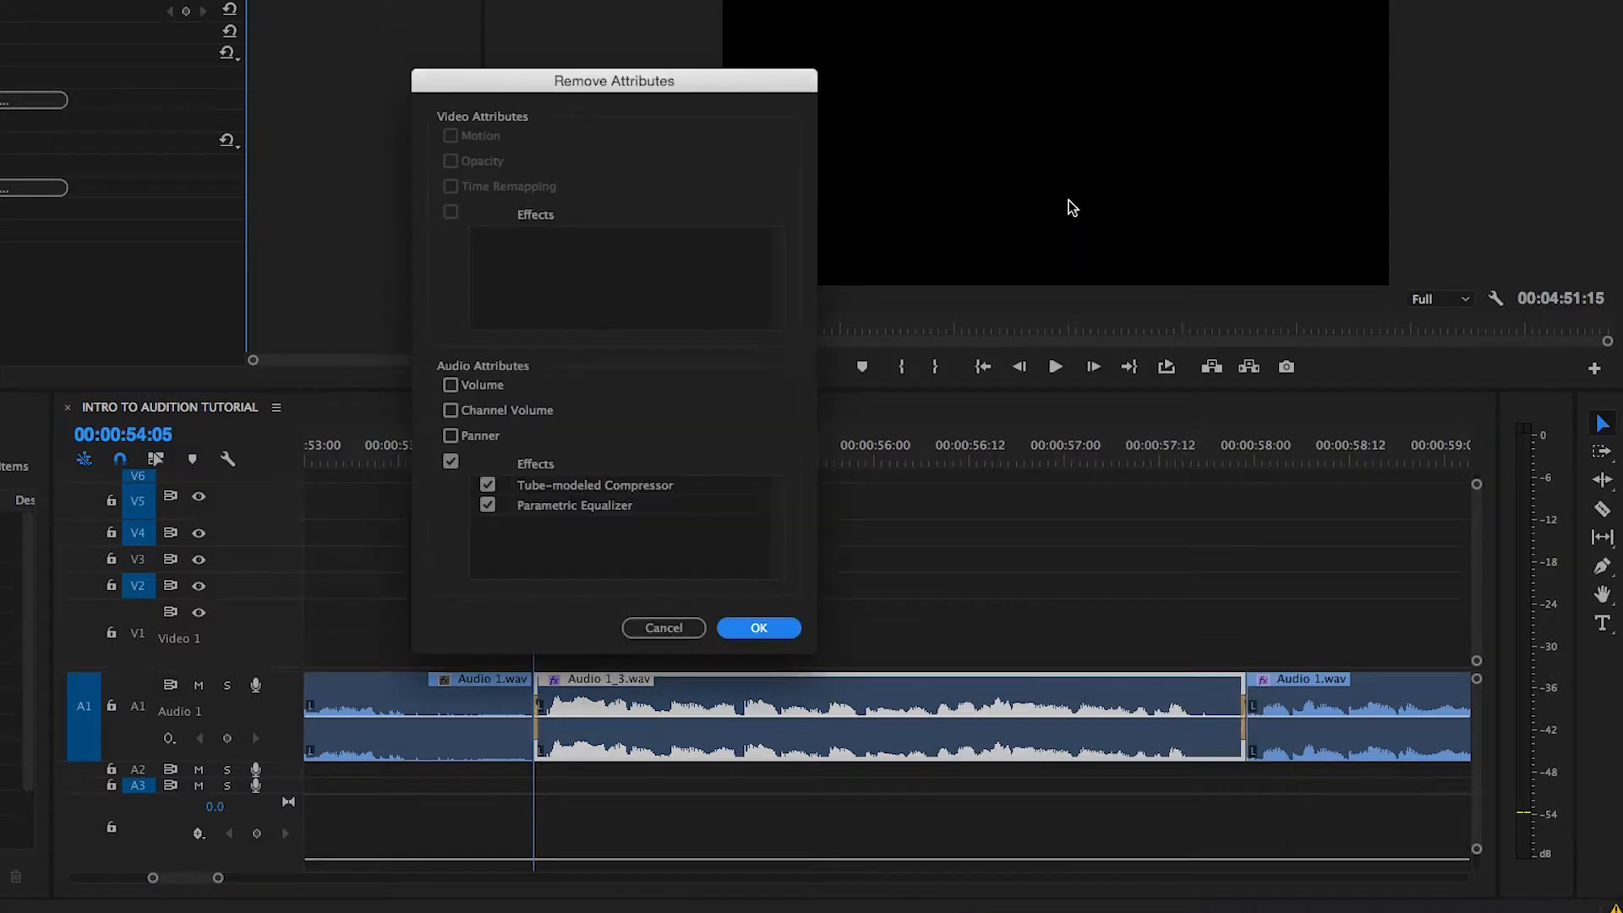
click(737, 626)
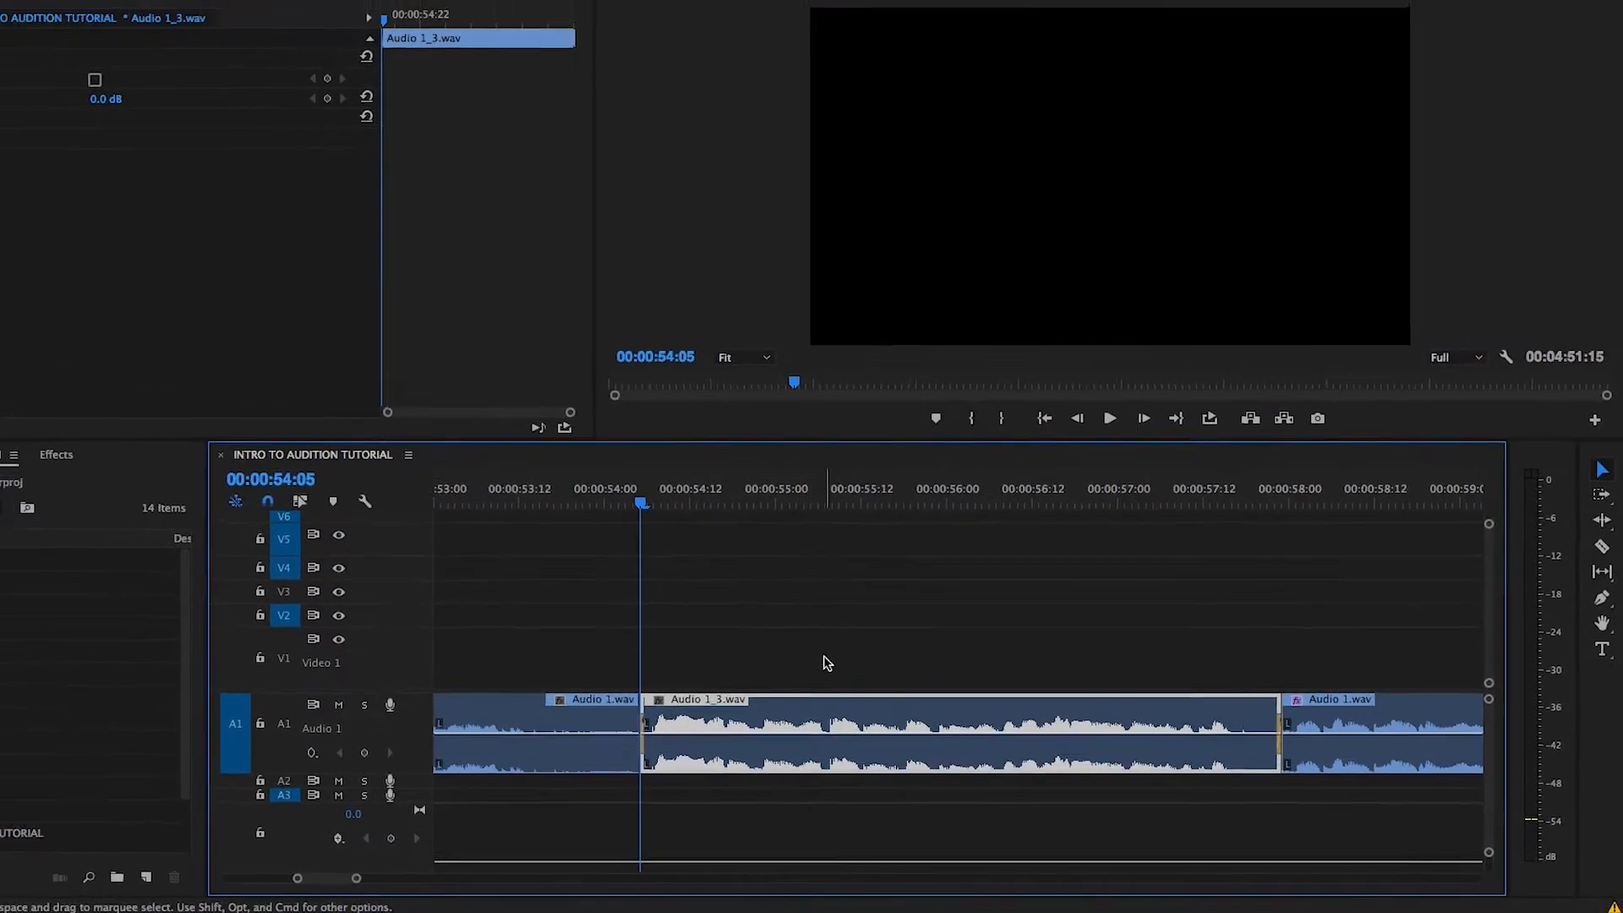
Step: Open the Audio 1_3.wav clip without its effects in Adobe Audition for editing
right_click(925, 744)
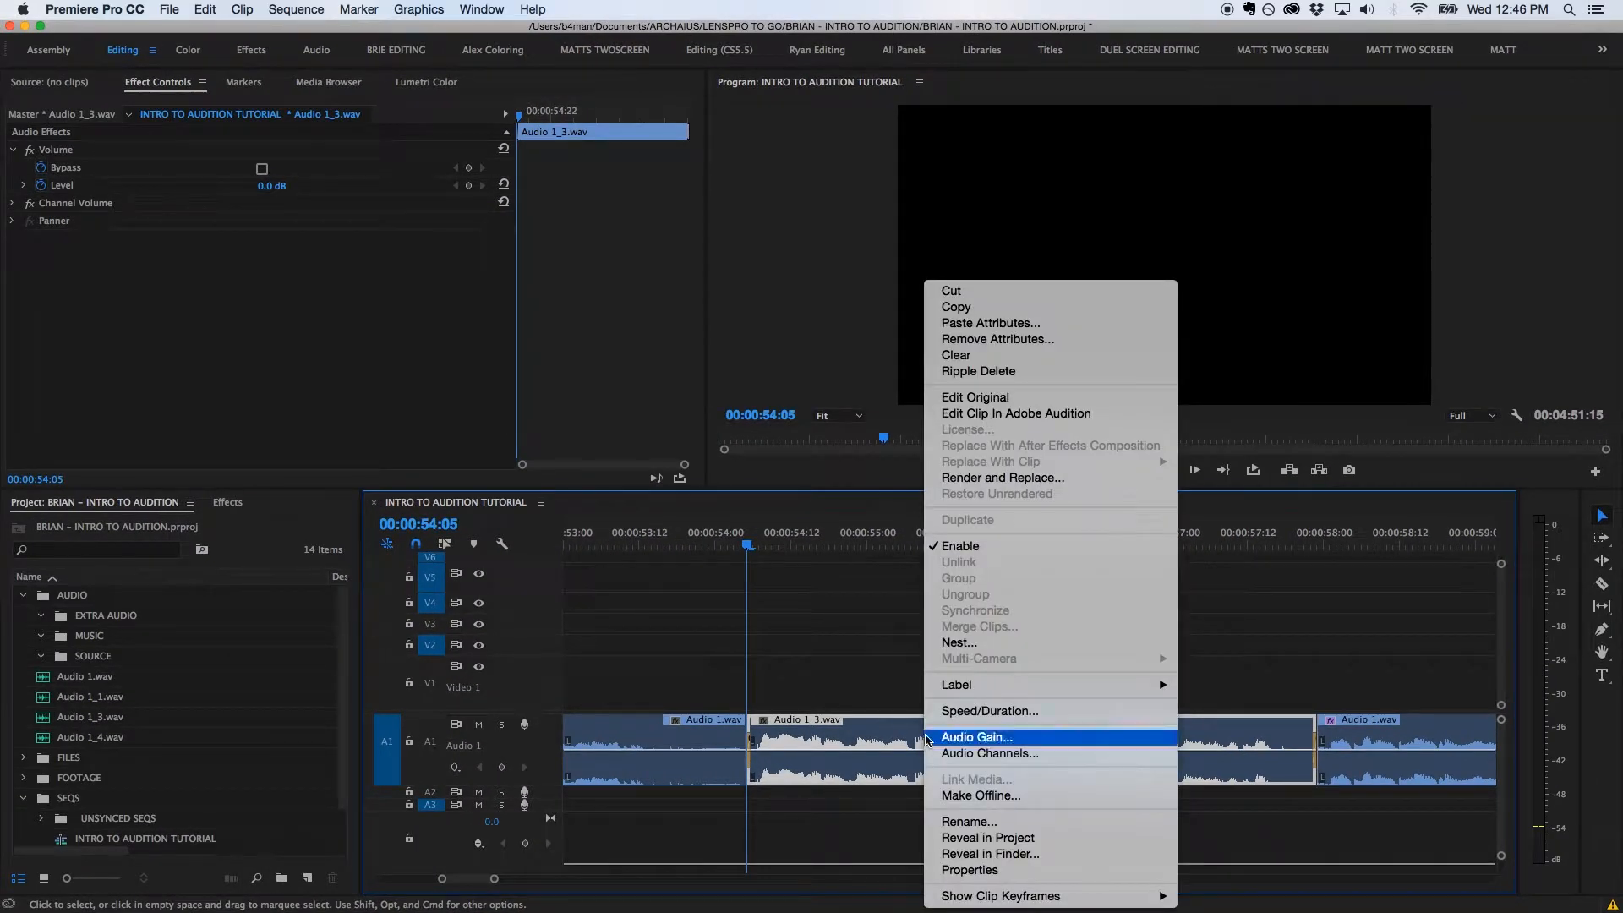
click(1048, 415)
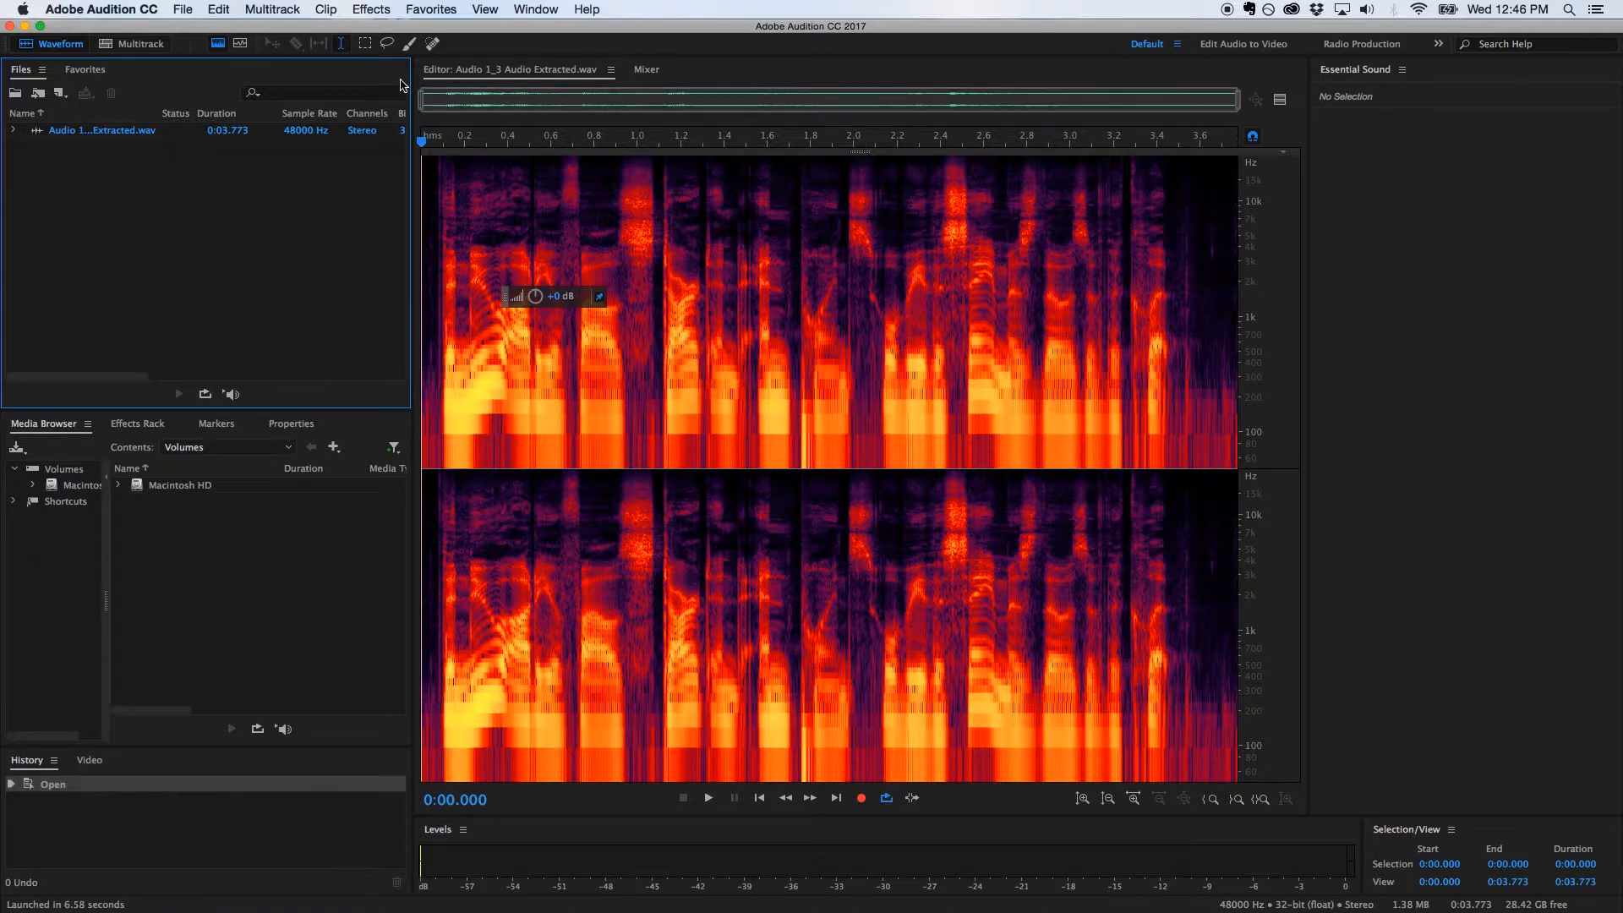
Step: Save the extracted audio as a WAV copy named Audio 1_3 Audio Extracted REPAIRED.wav
click(182, 9)
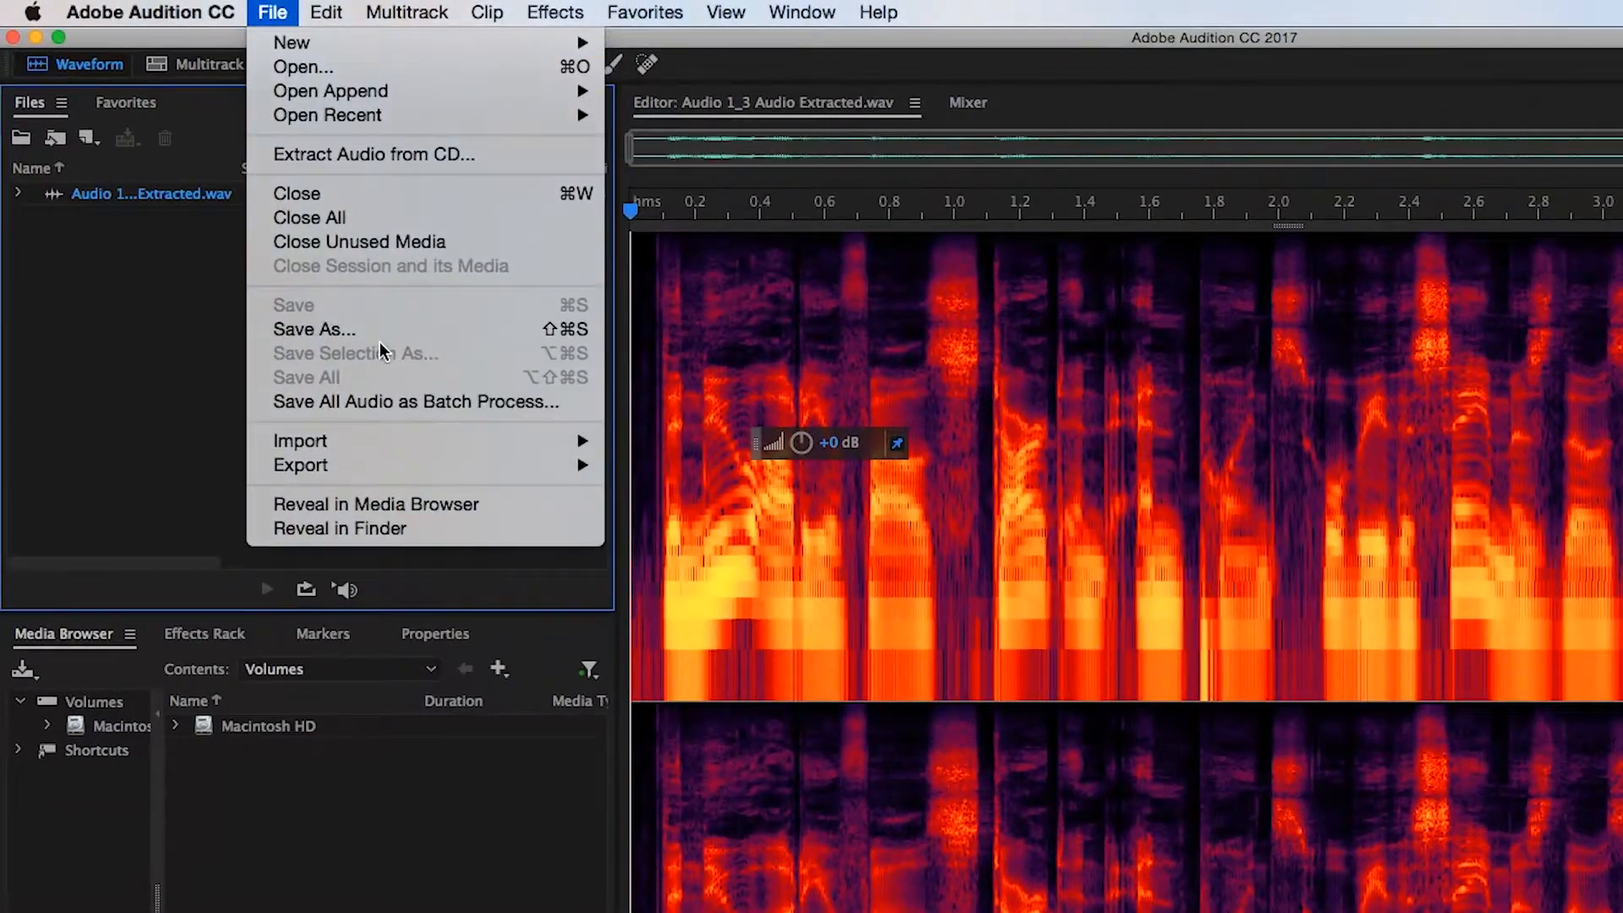
click(386, 328)
text(REPAIRED)
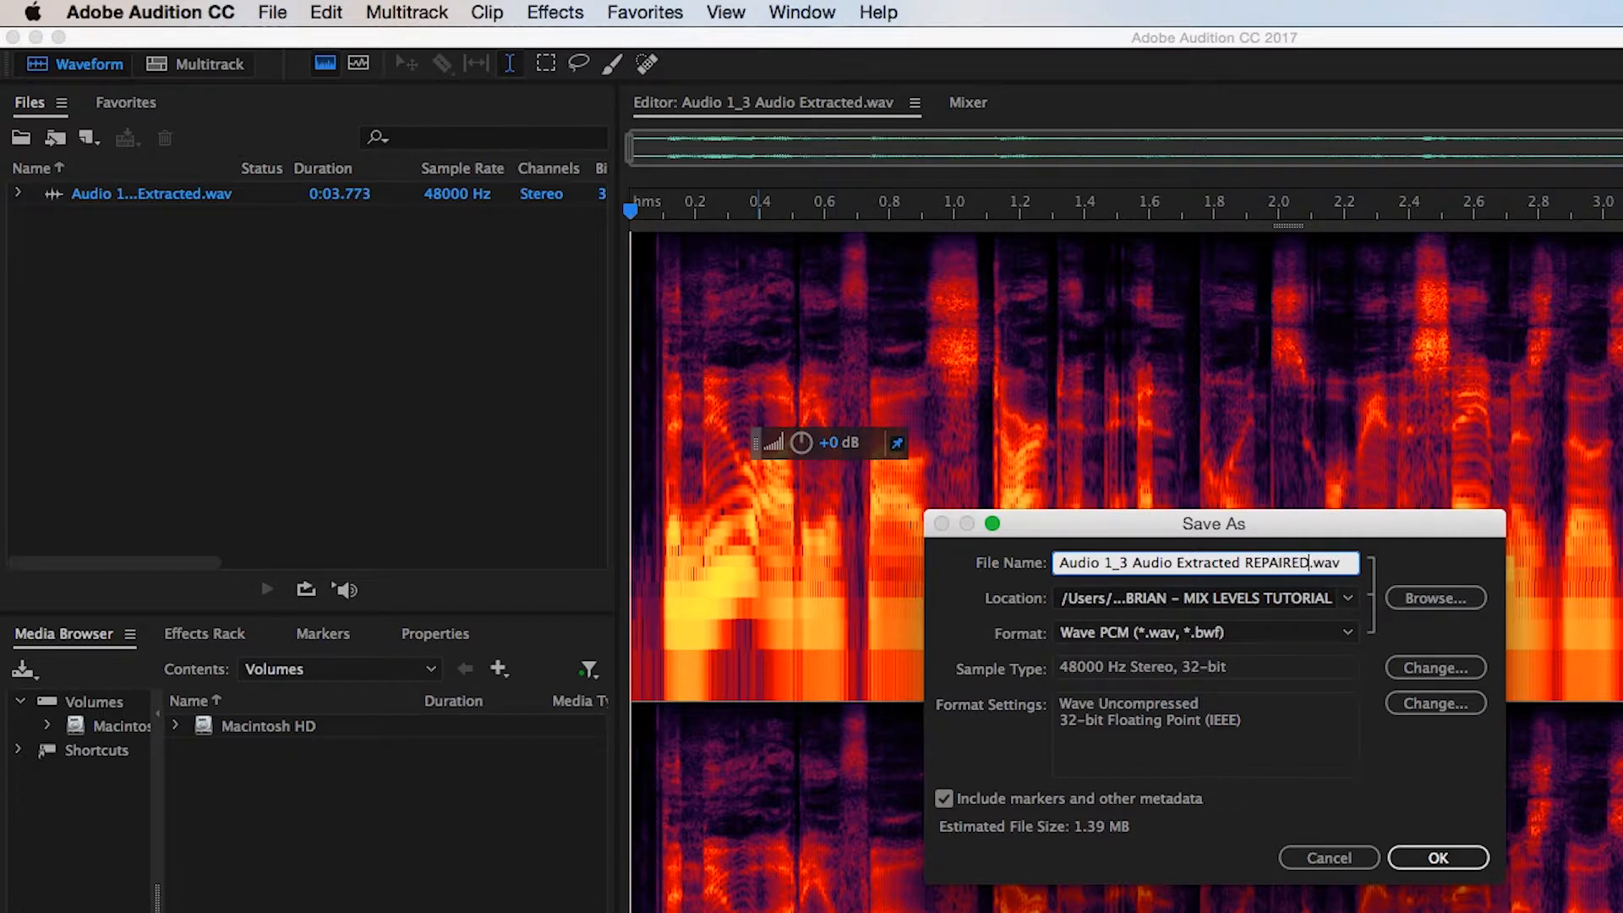
key(Return)
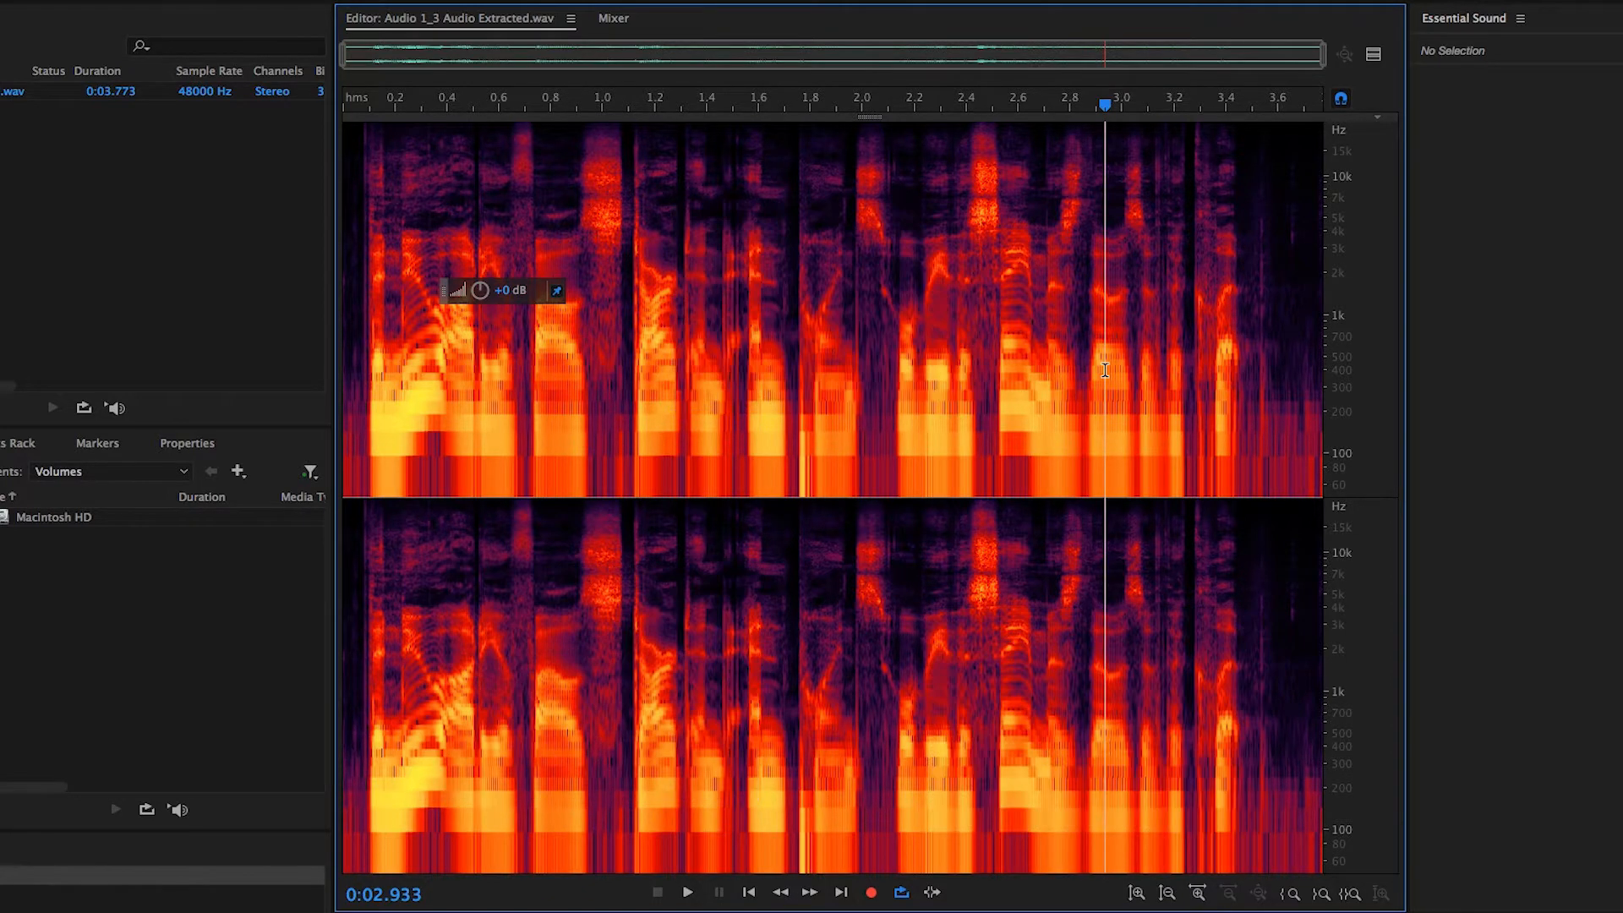
Step: Examine the clip's spectral frequency display up close along its whole length, using the overview for orientation
scroll(826, 352, up, 3)
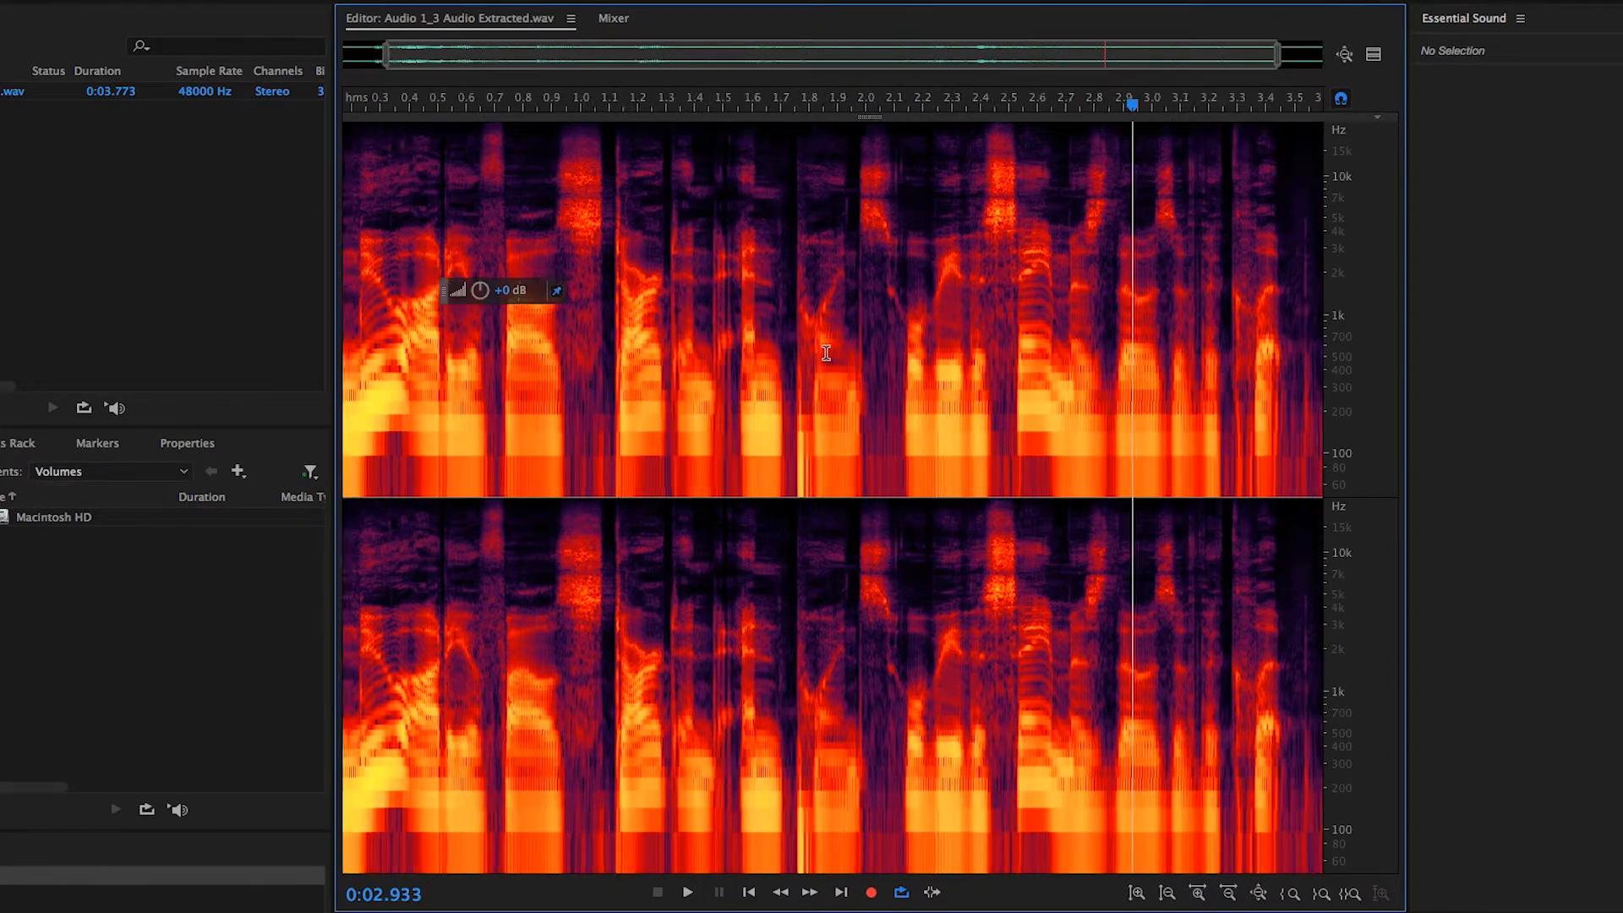
scroll(826, 353, up, 2)
scroll(826, 352, down, 5)
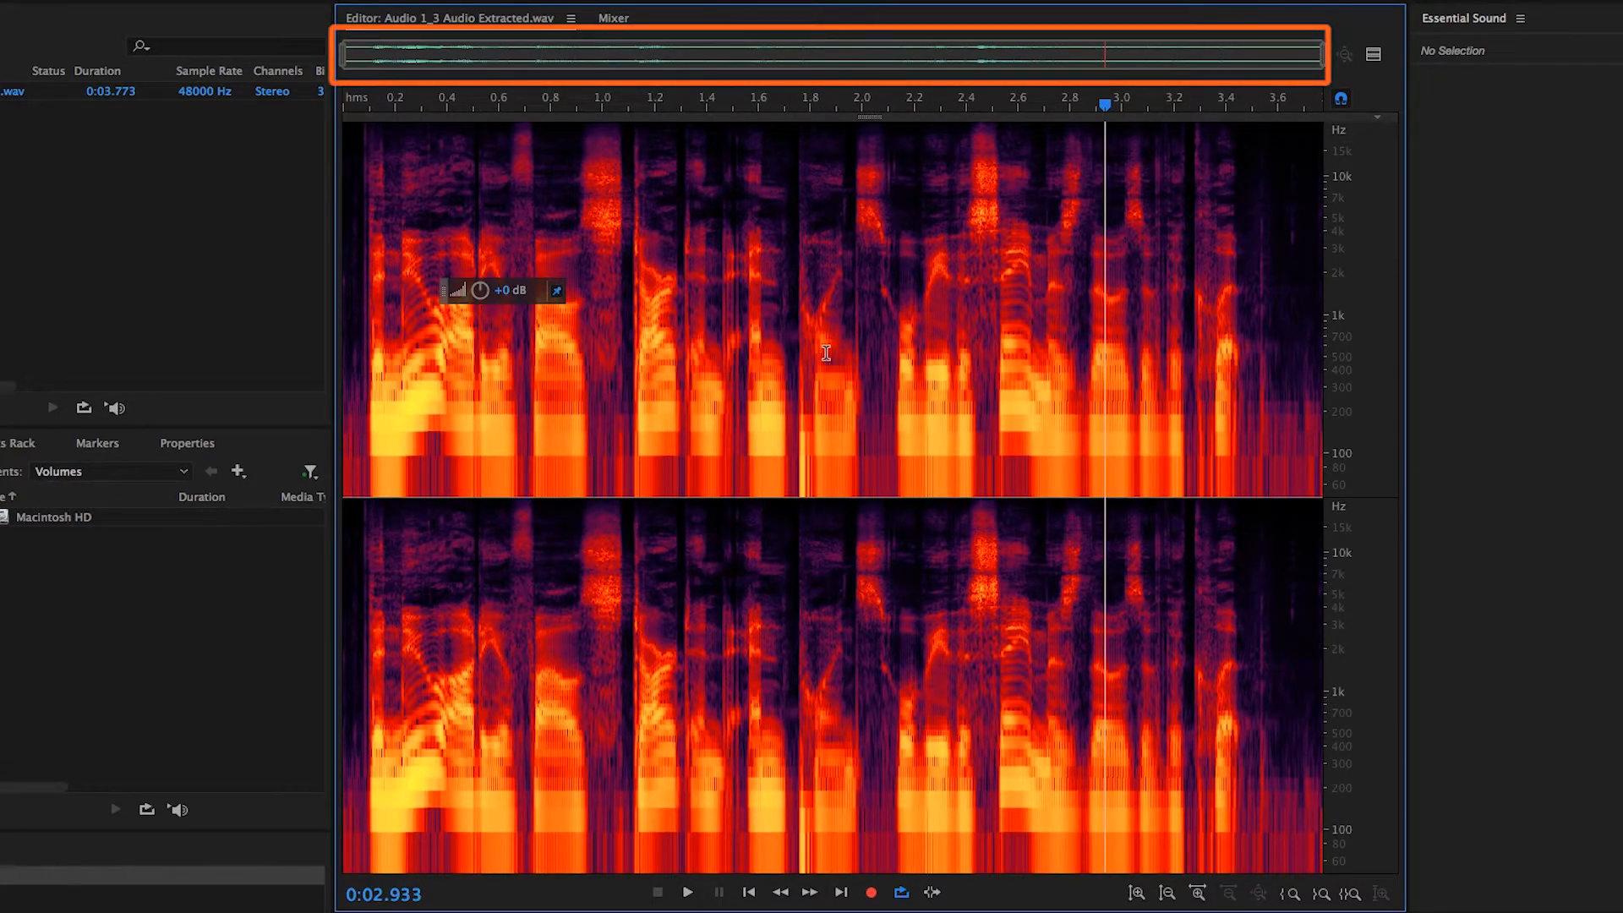
scroll(826, 353, up, 4)
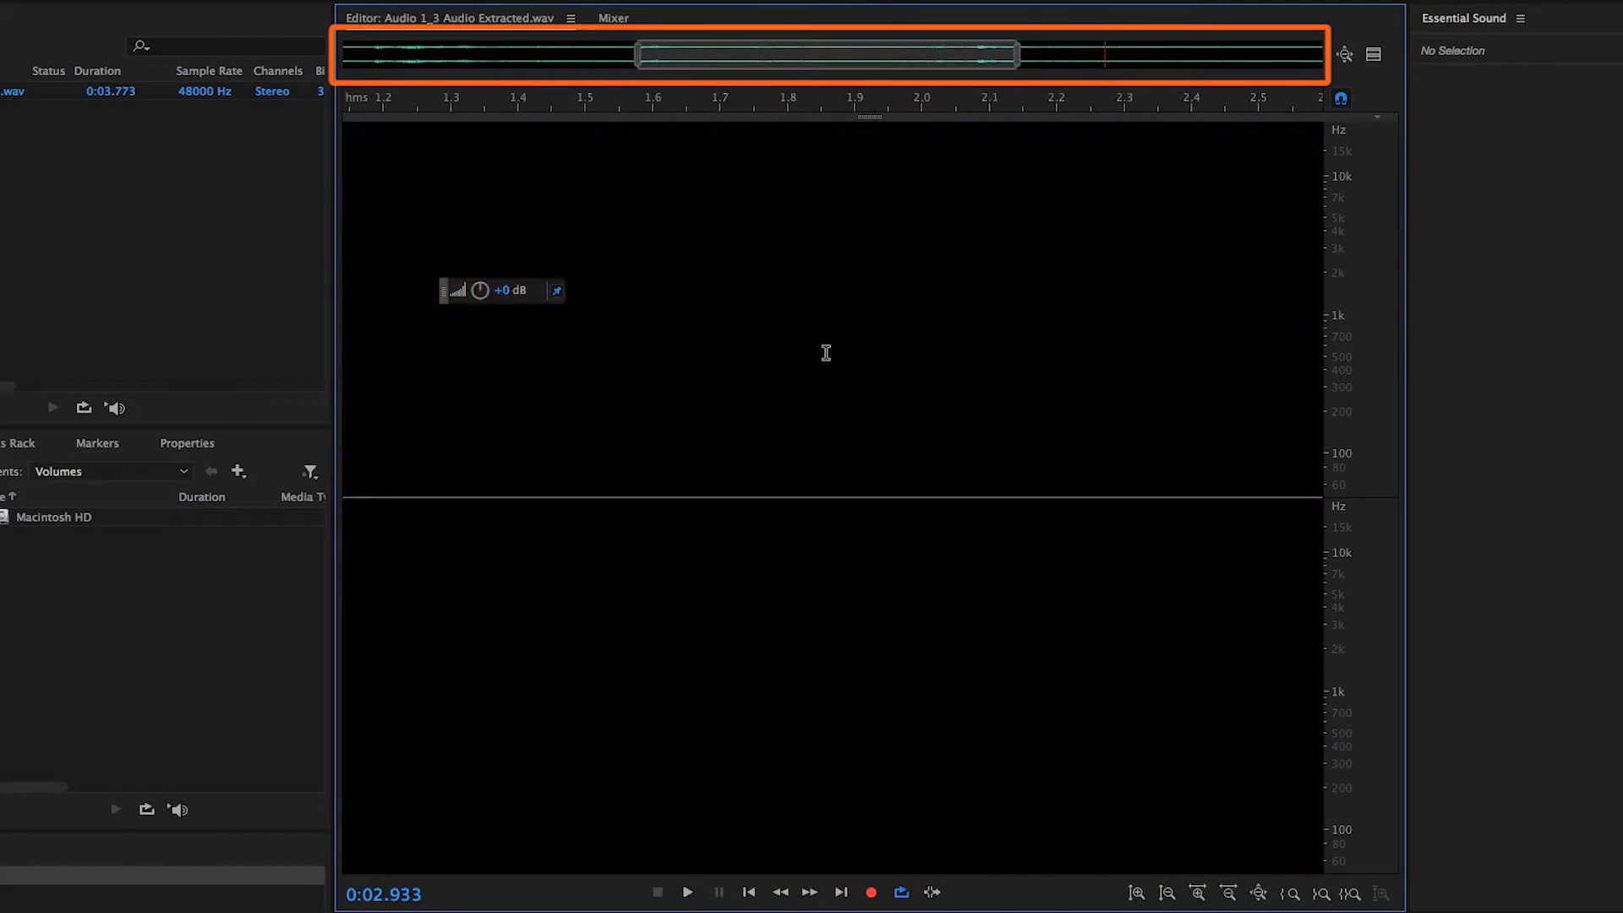
scroll(826, 352, left, 10)
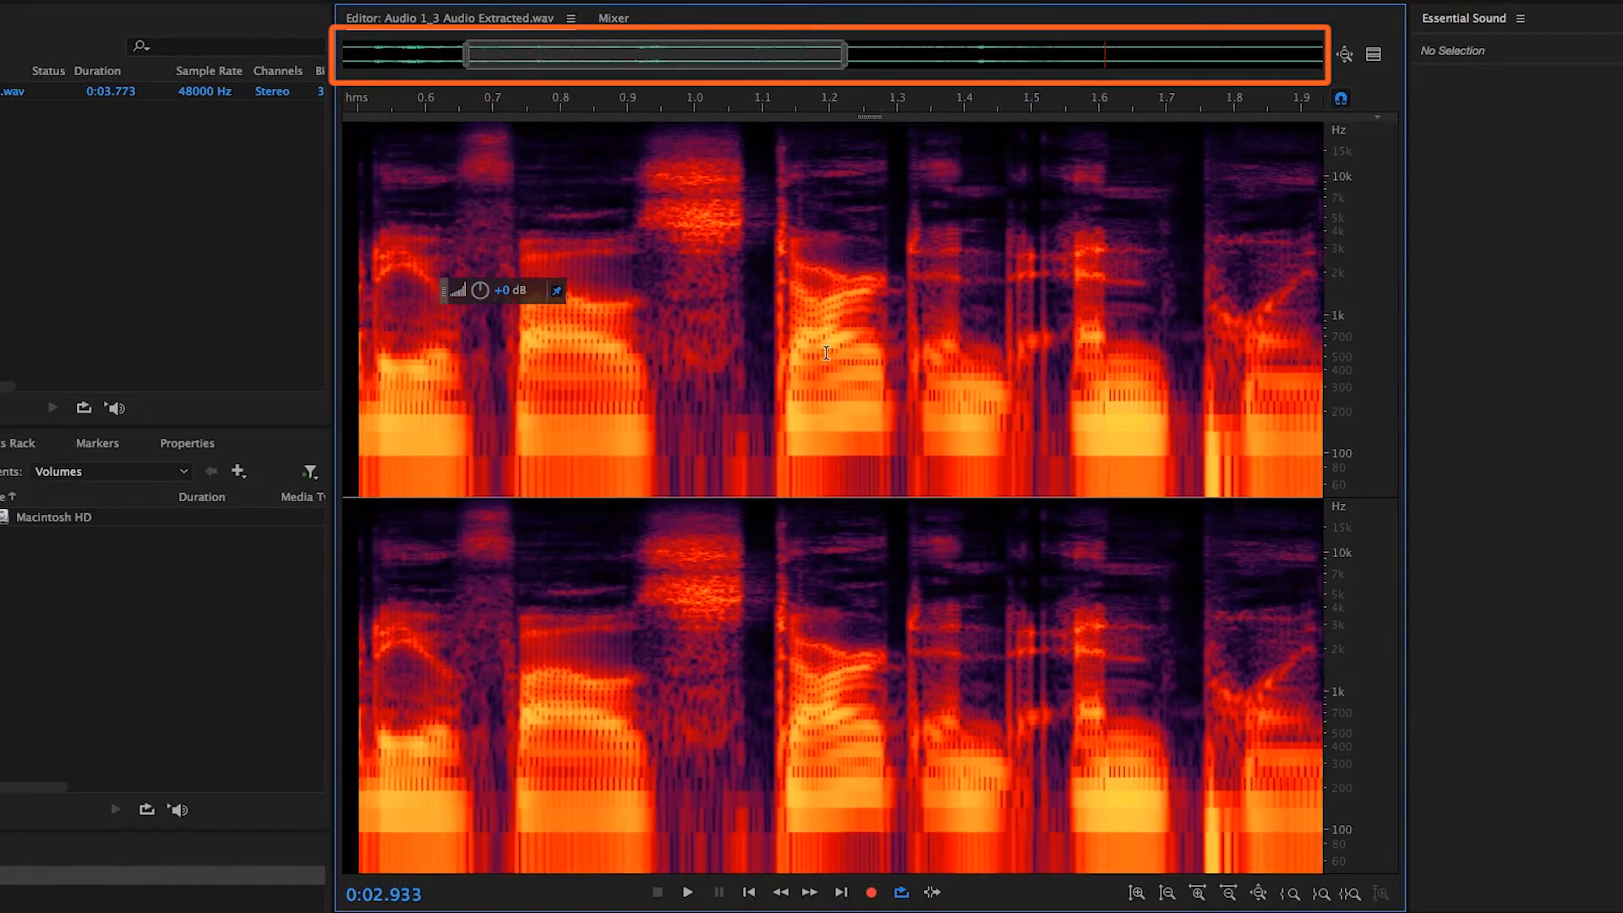
scroll(826, 353, right, 12)
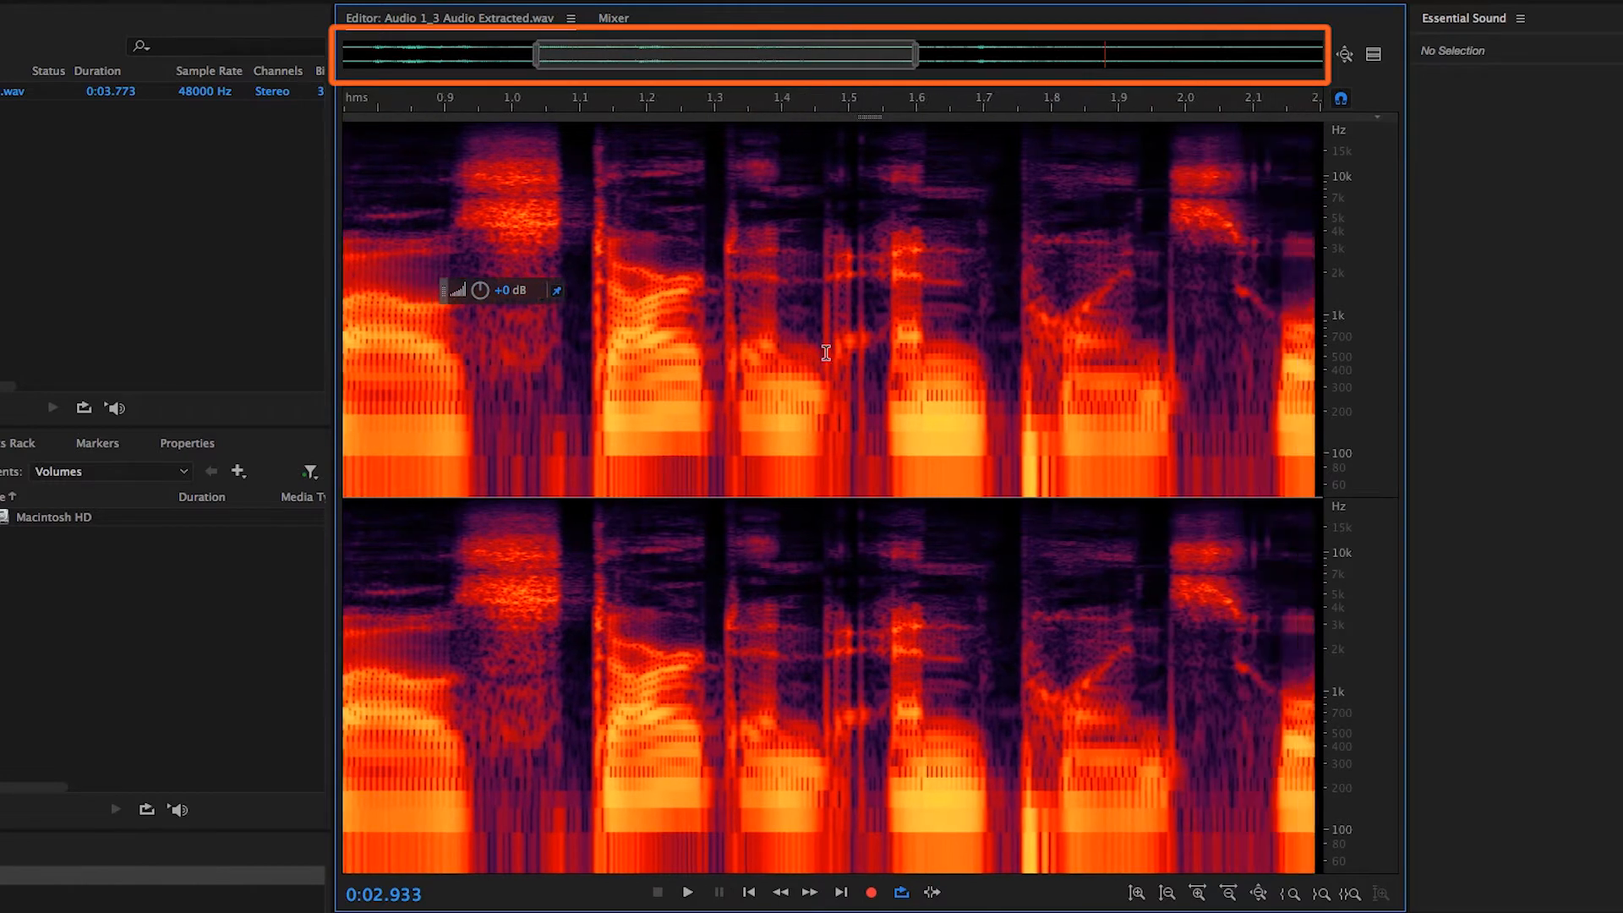
scroll(826, 352, right, 4)
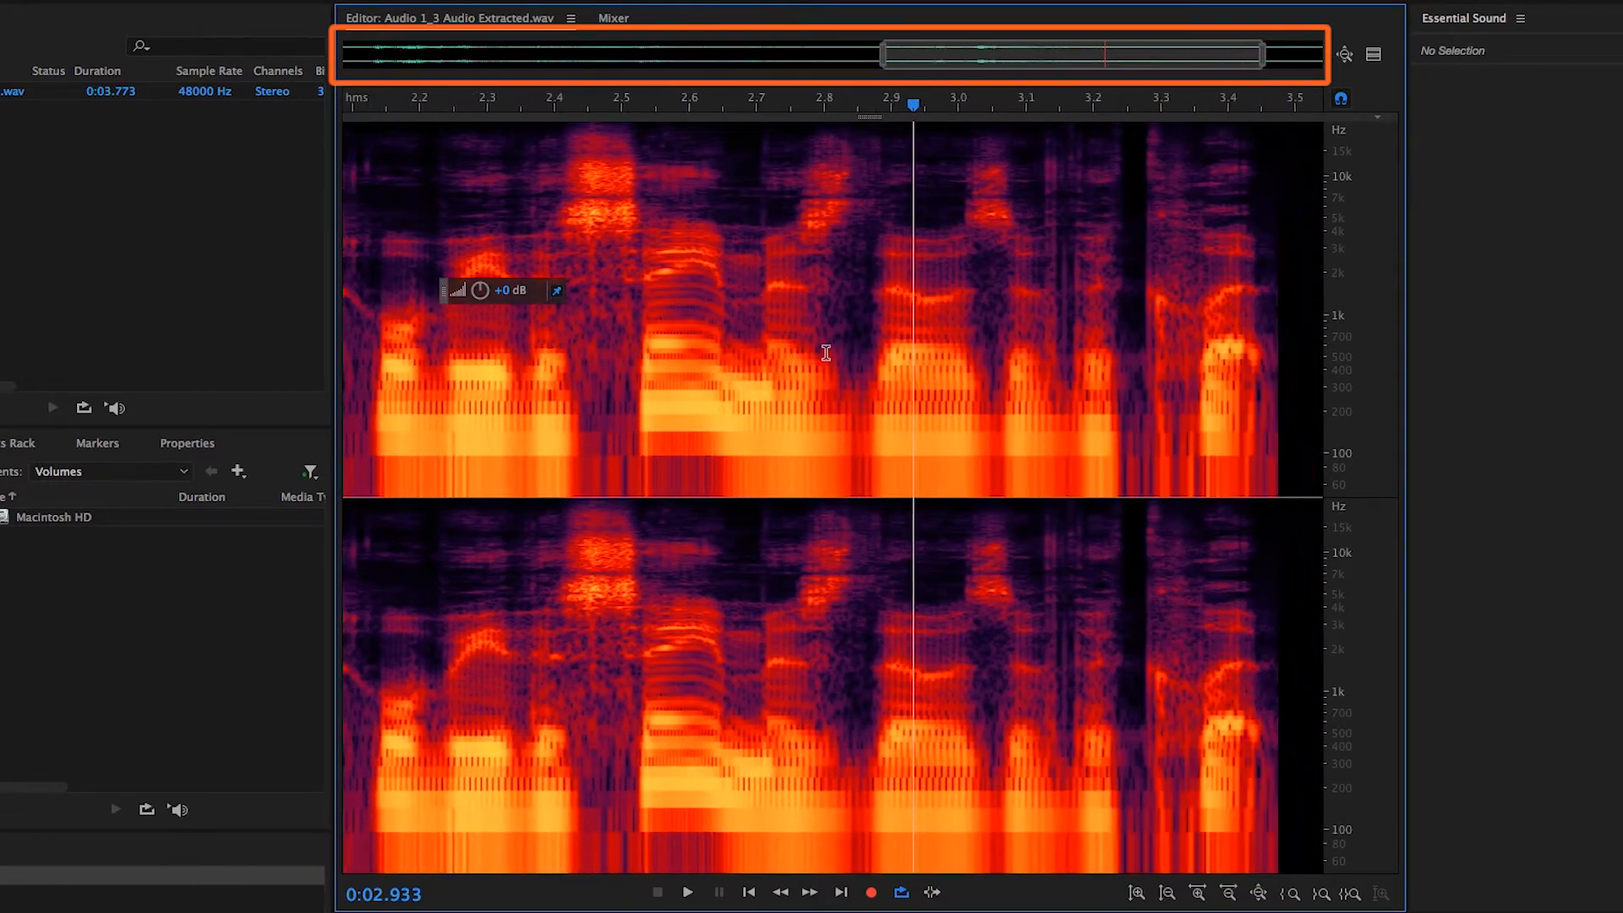
scroll(826, 353, left, 1)
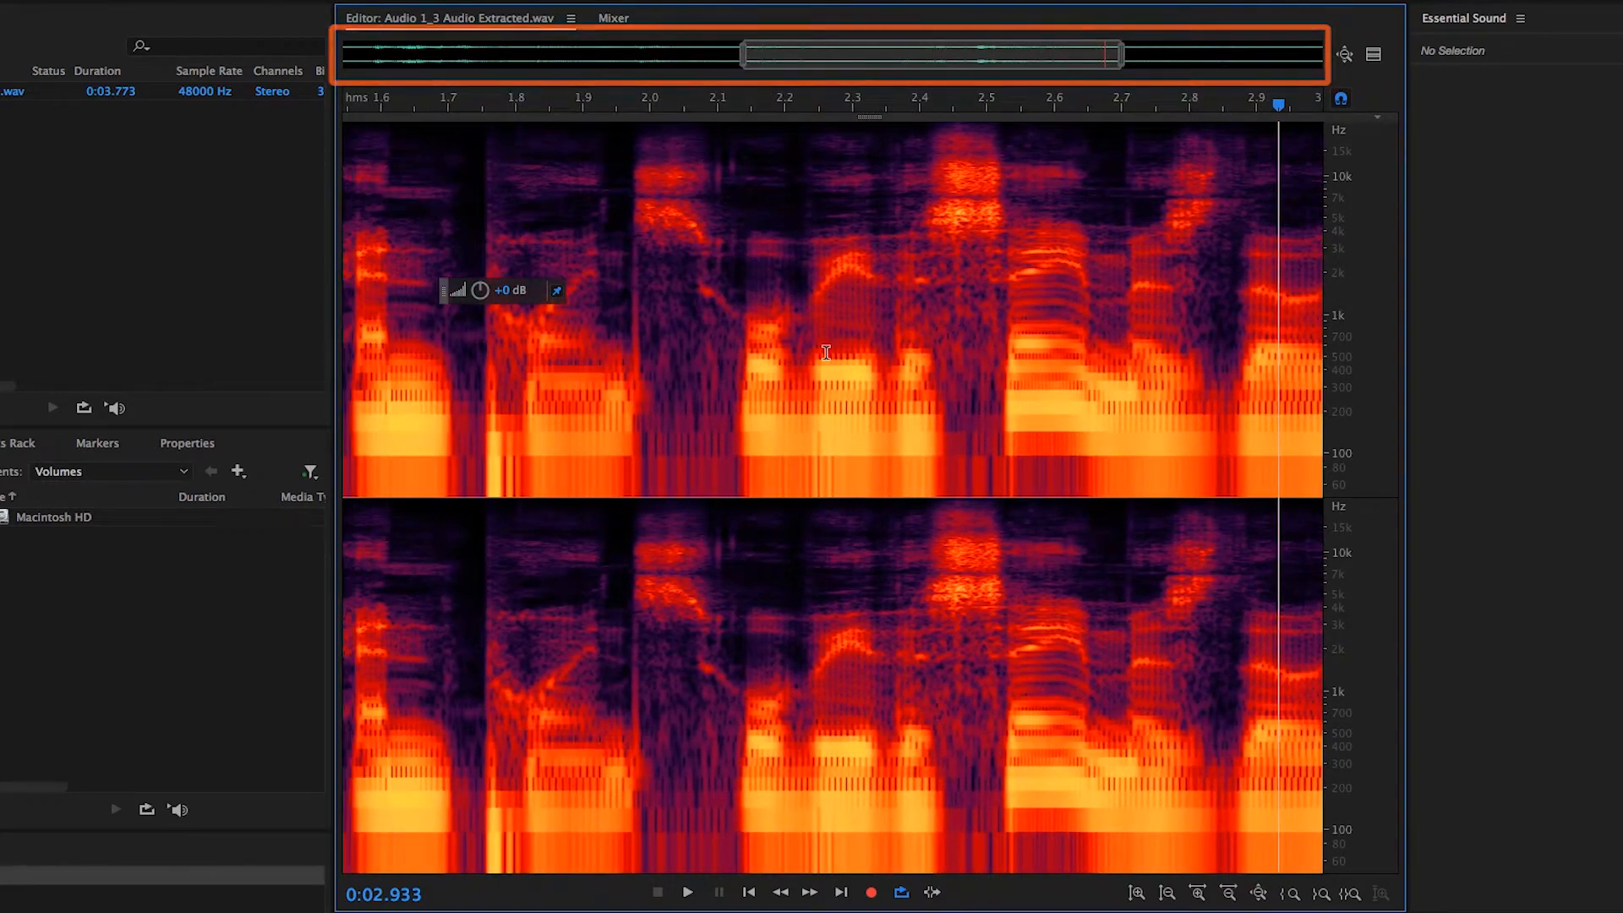
Step: Enlarge the waveform display above the spectrogram and compare the two, viewing different zoom levels
drag(856, 118, 851, 279)
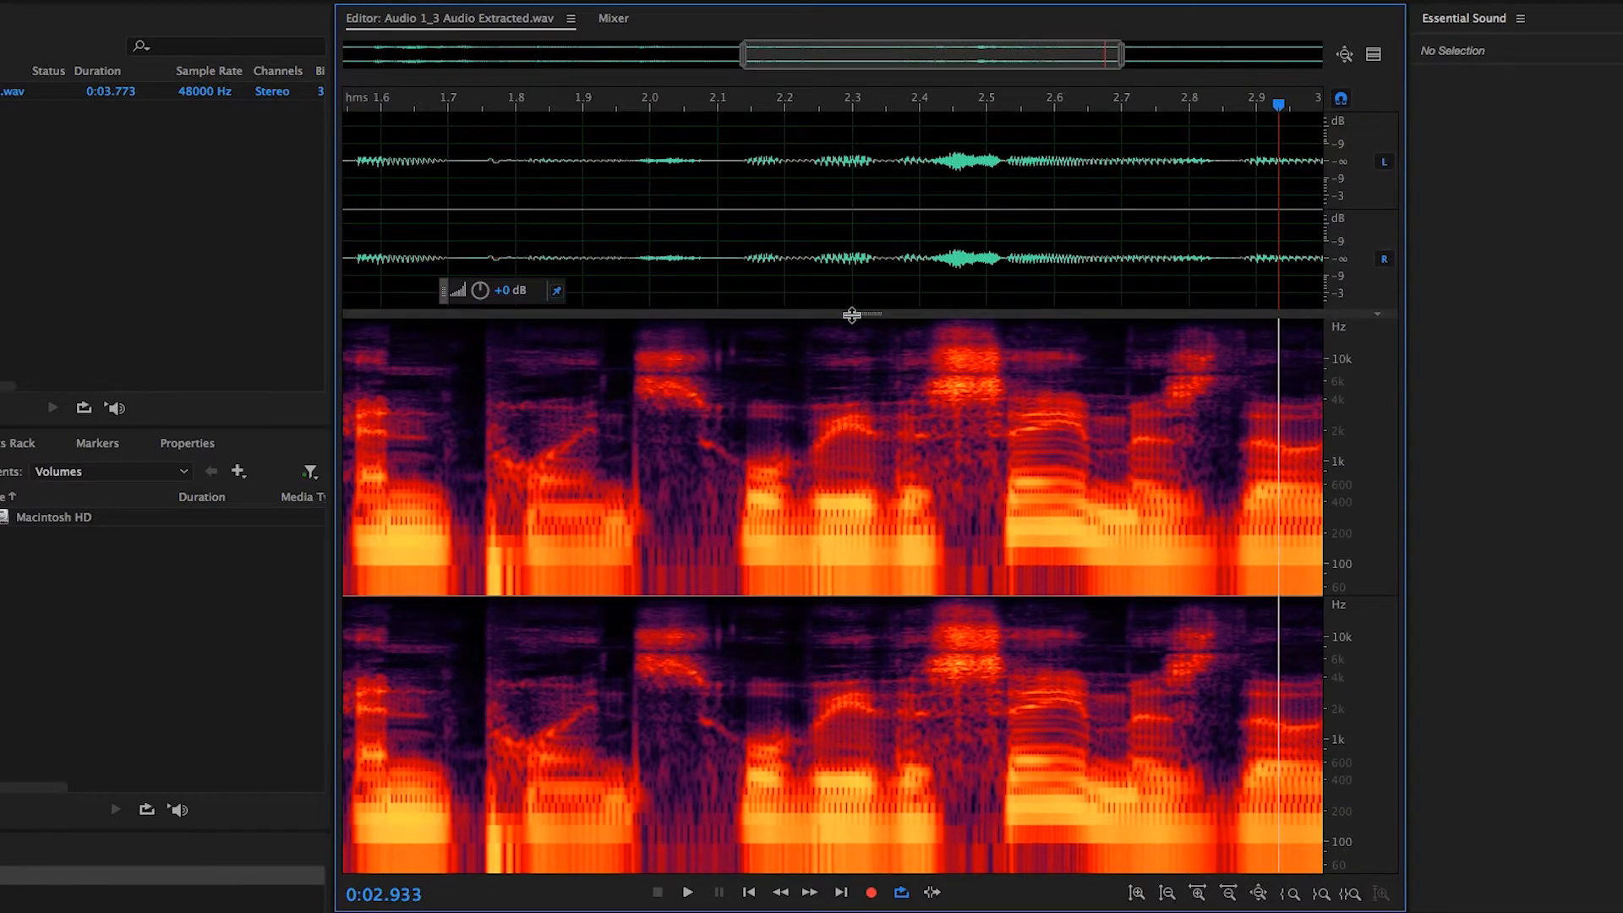
drag(852, 314, 848, 362)
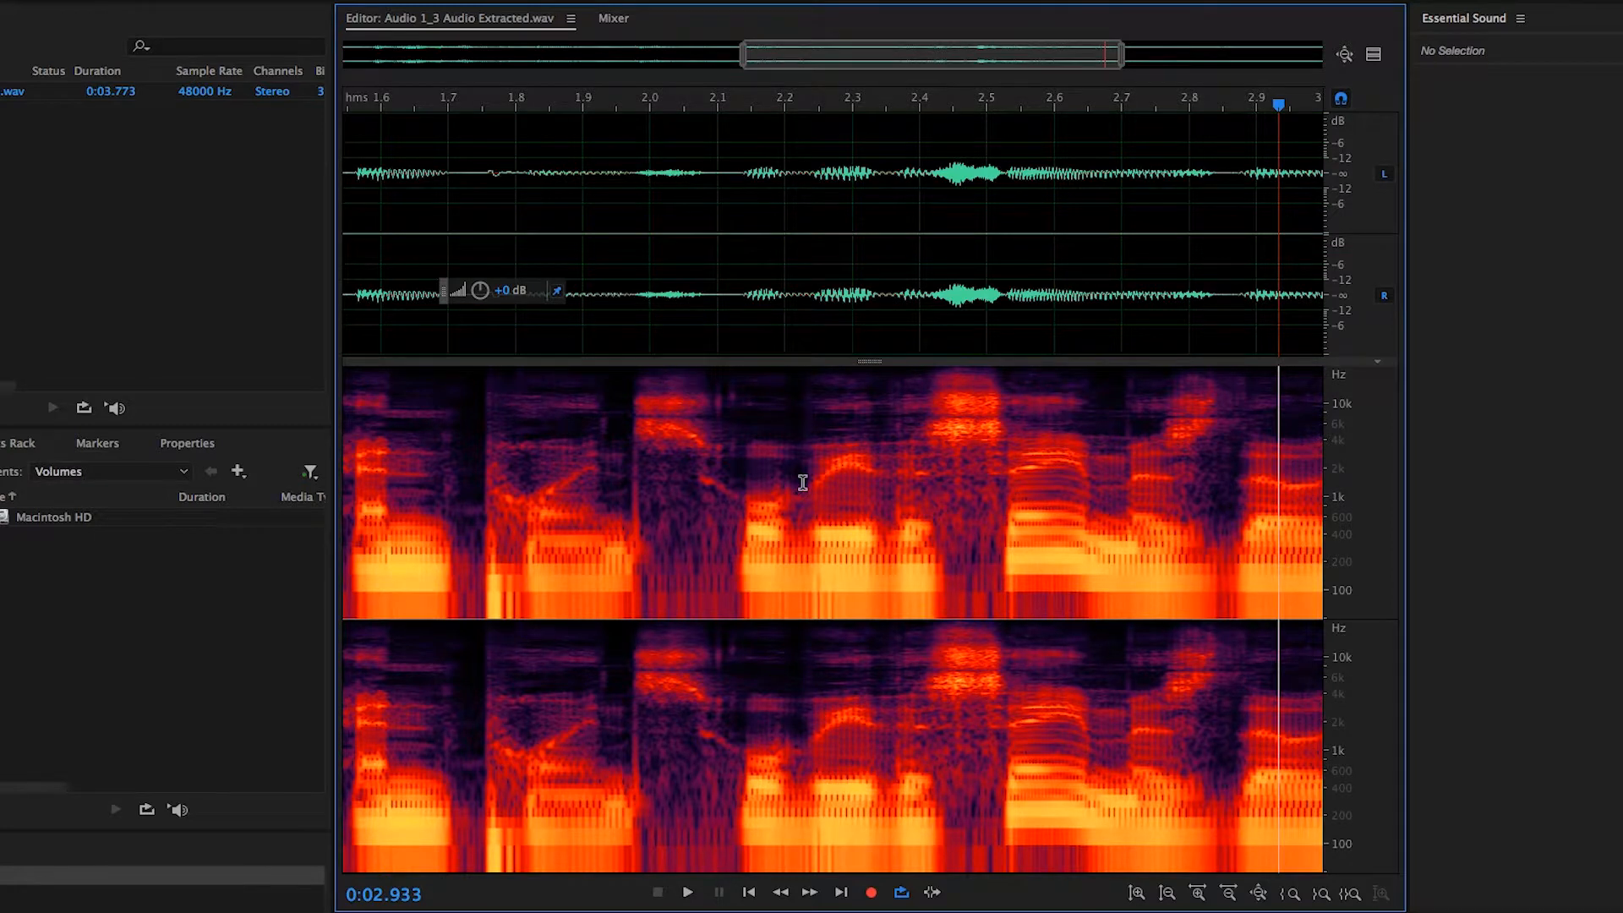
scroll(804, 483, down, 5)
scroll(804, 482, up, 5)
scroll(803, 482, right, 1)
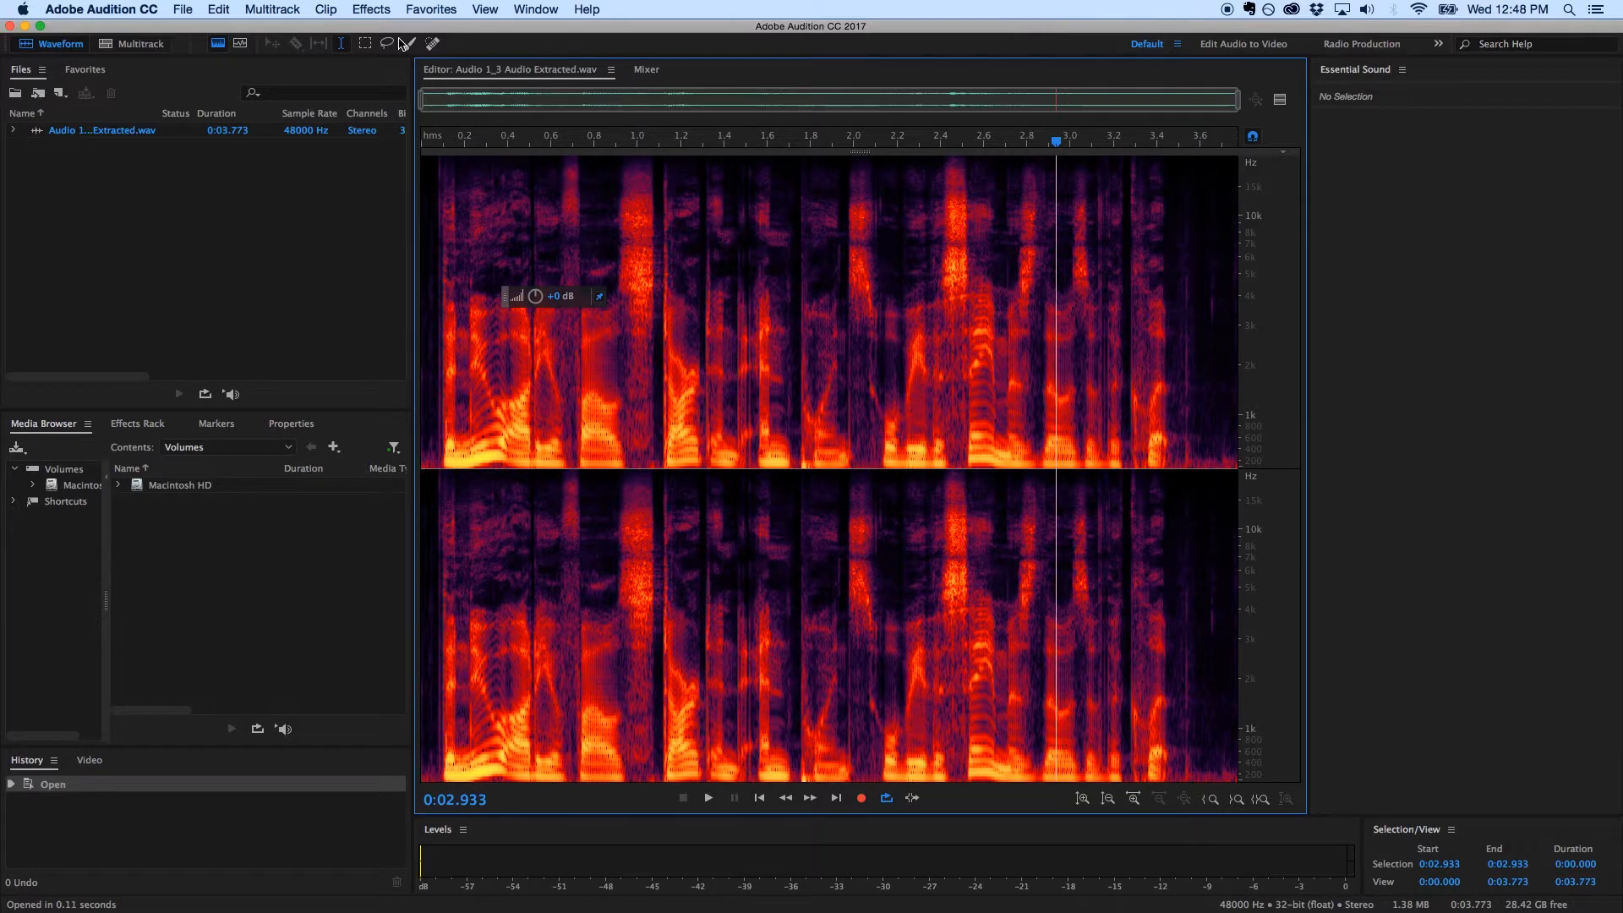
Step: Open the Parametric Equalizer effect and enable its high-pass filter at 1000 Hz with a 24dB/Oct slope
click(372, 9)
mouse_move(439, 263)
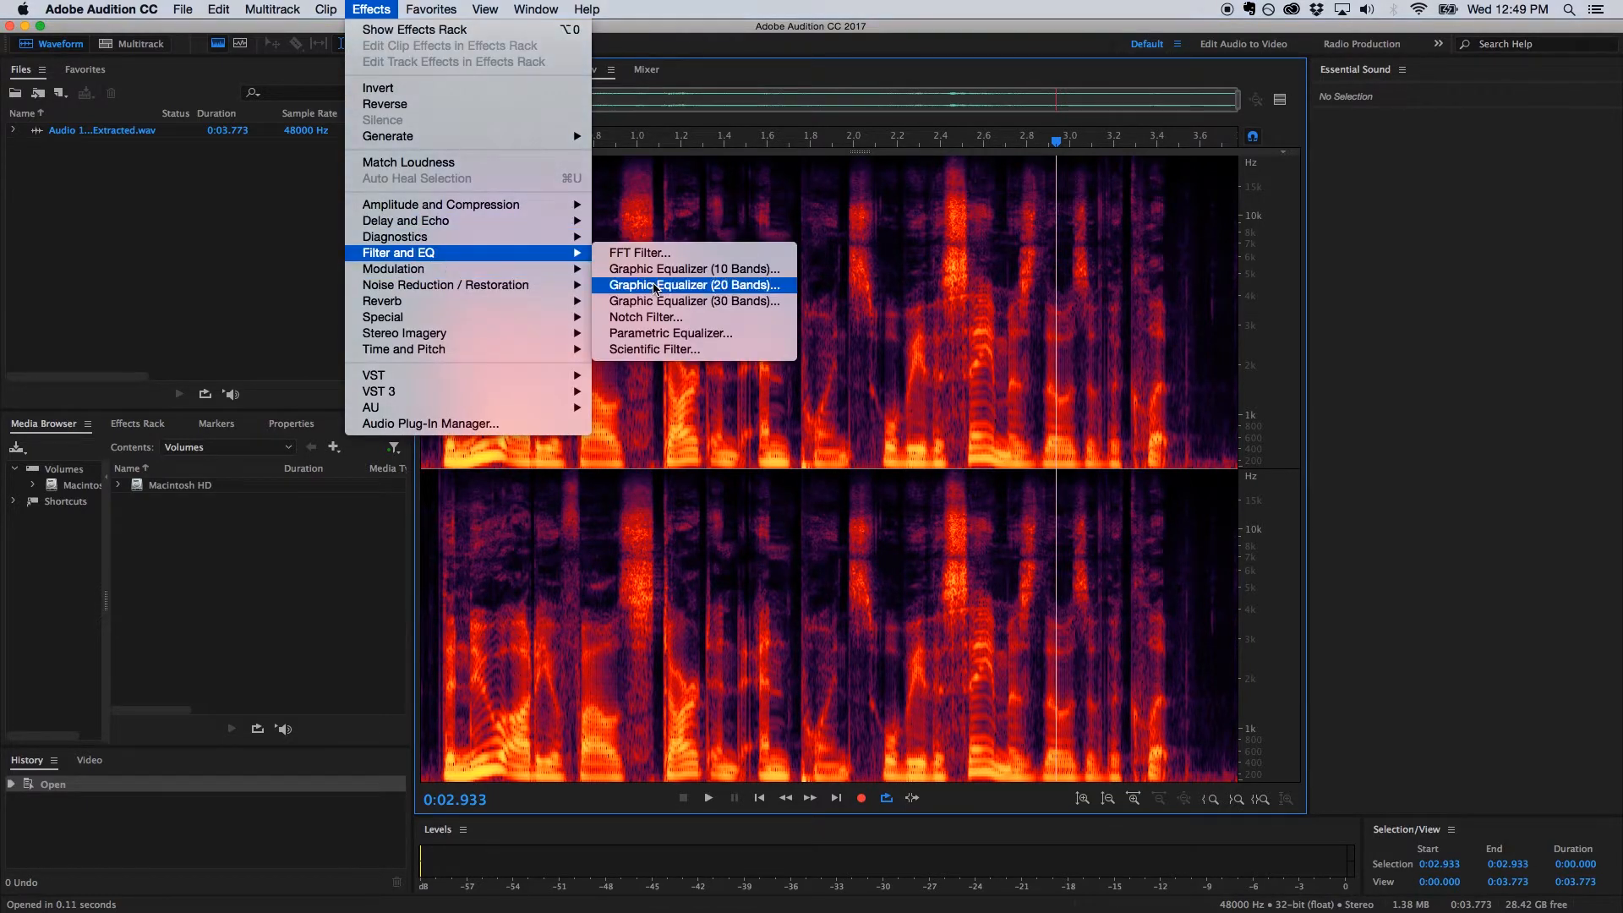
click(655, 332)
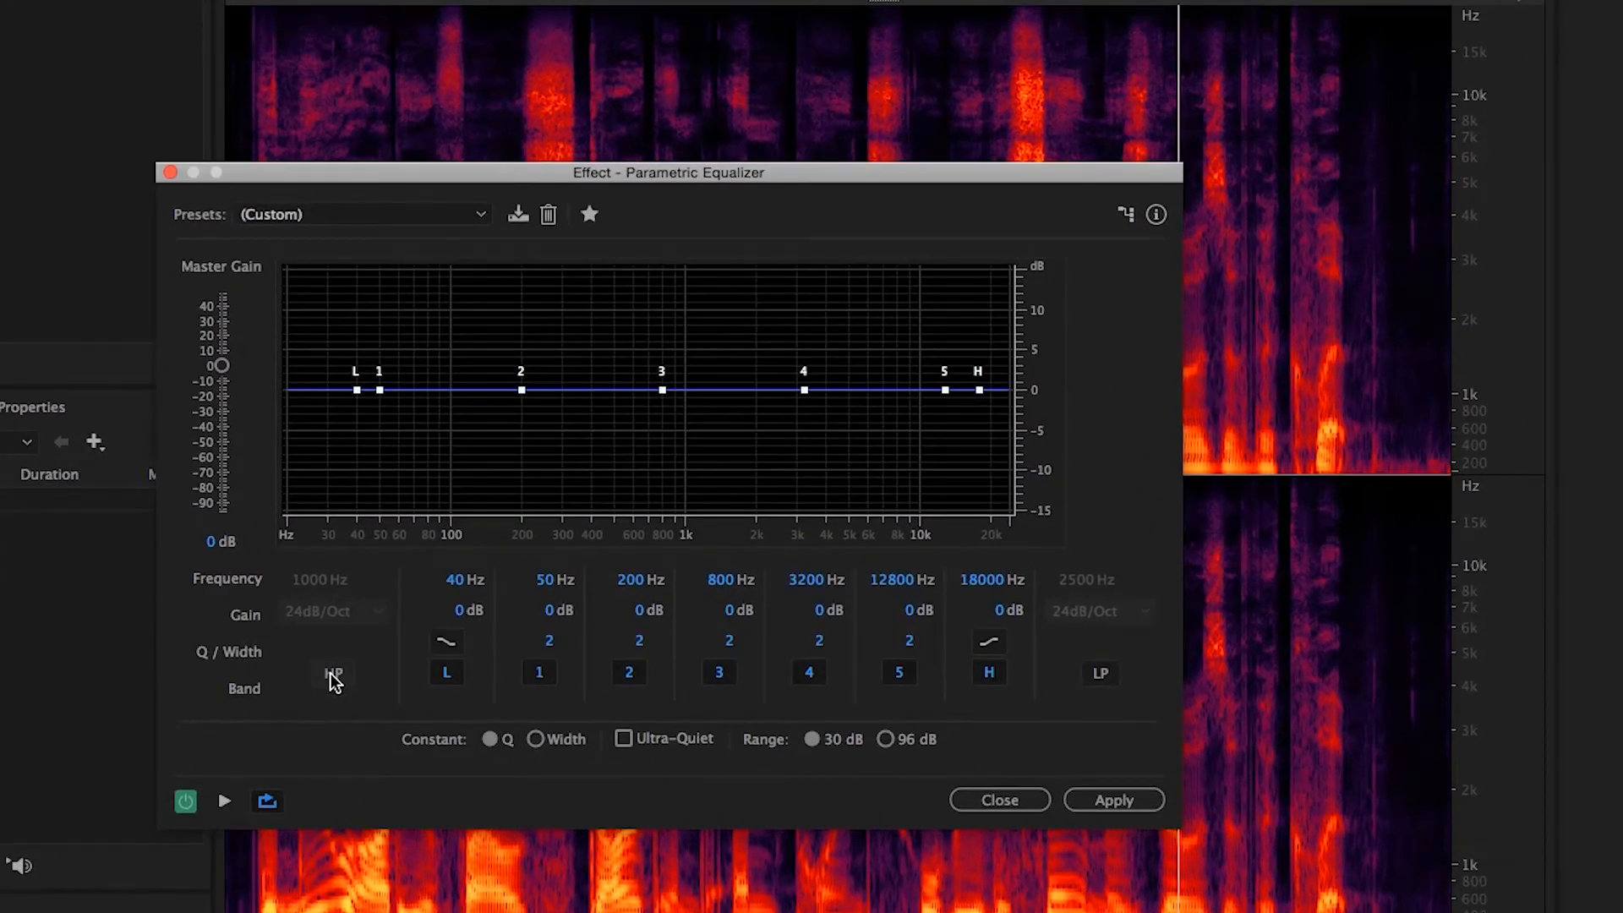
click(484, 605)
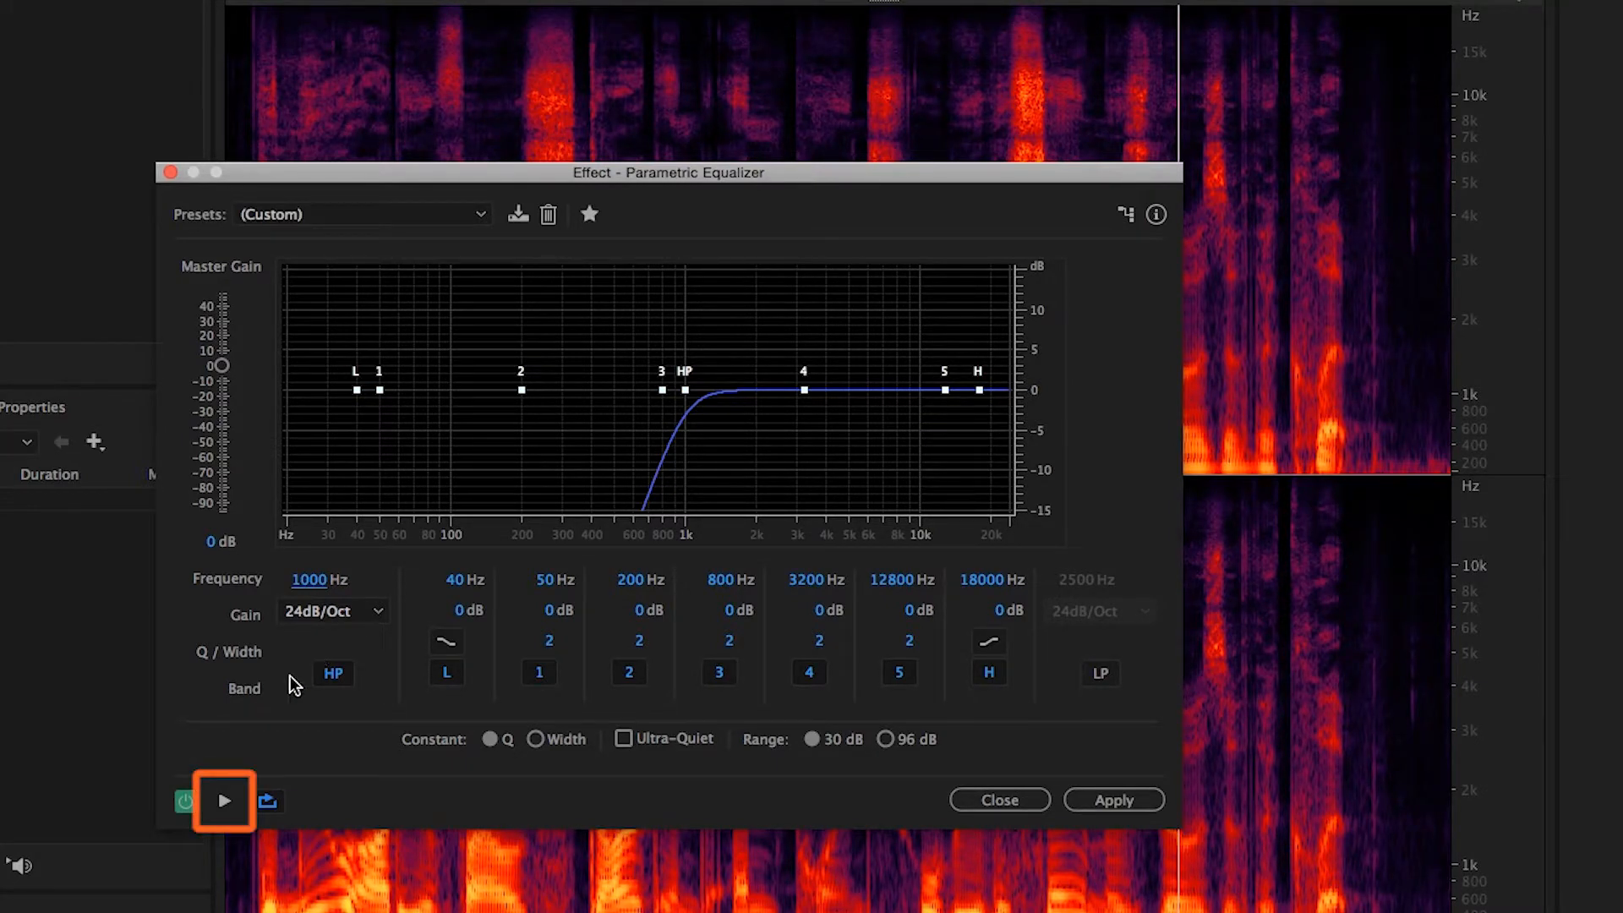
Step: Preview the audio with the equalizer bypassed and active, stop playback, and apply the high-pass filter to the file
click(222, 799)
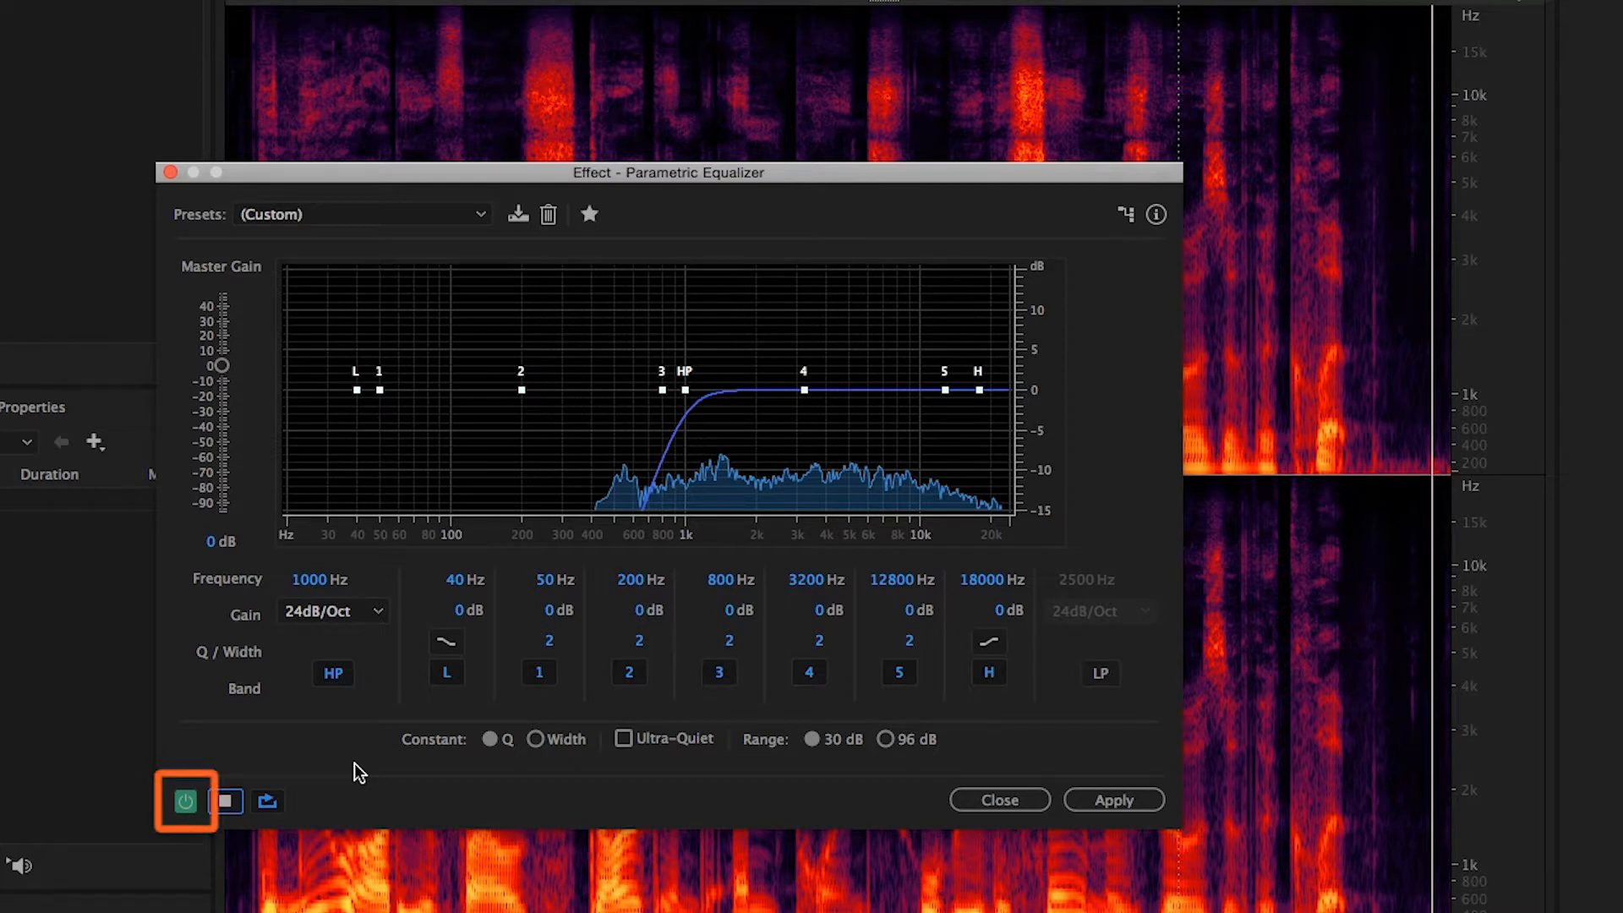
click(187, 801)
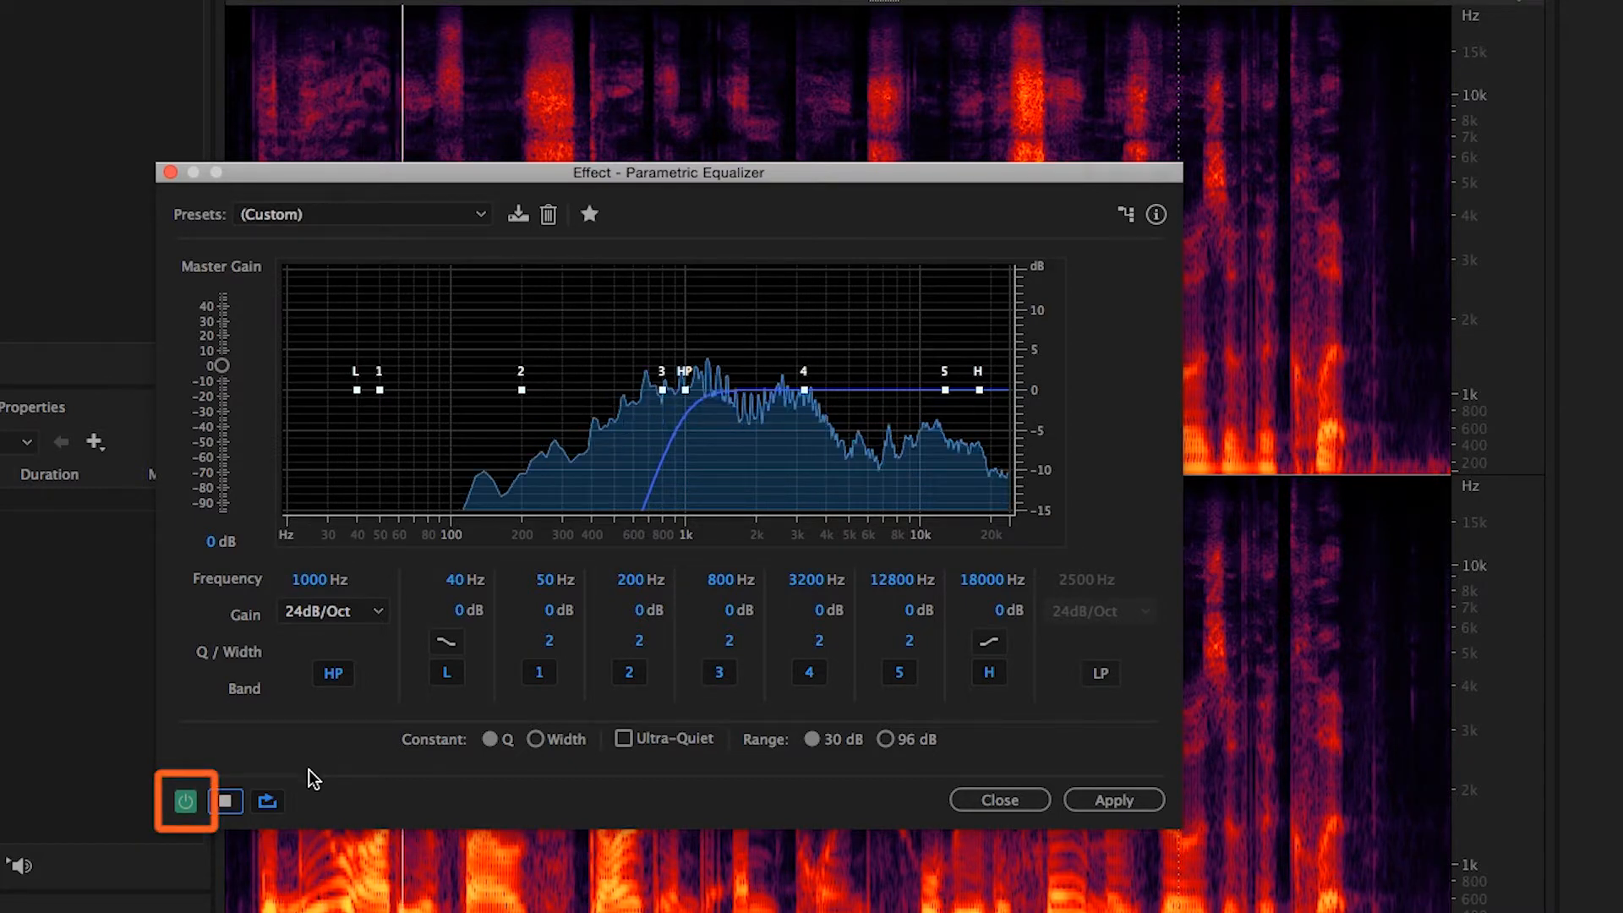
click(188, 801)
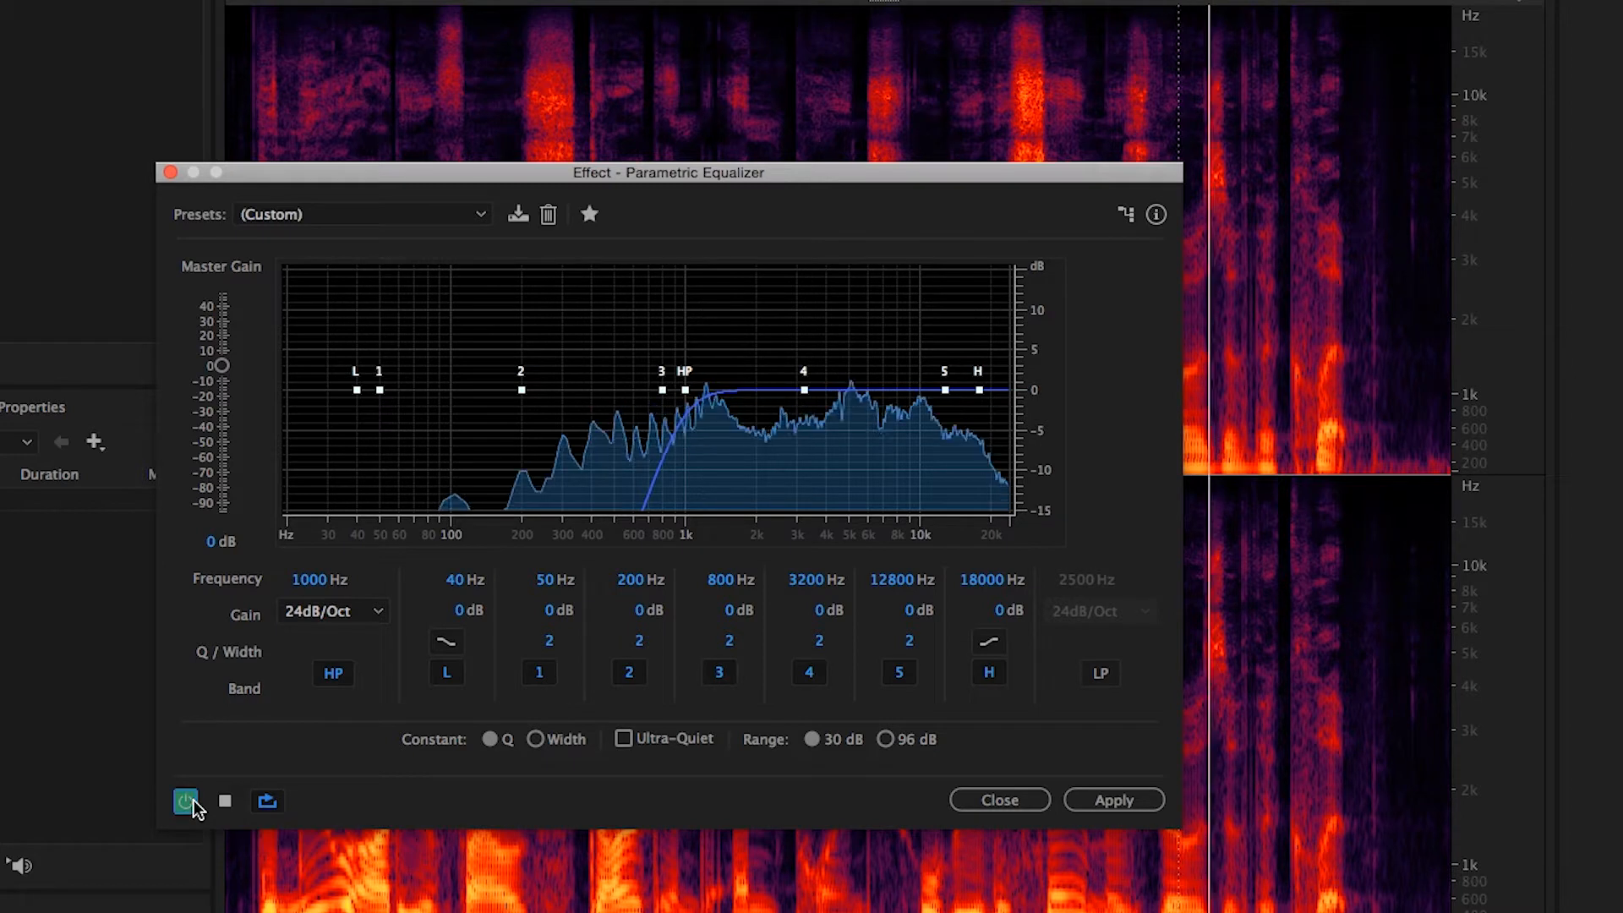
click(225, 801)
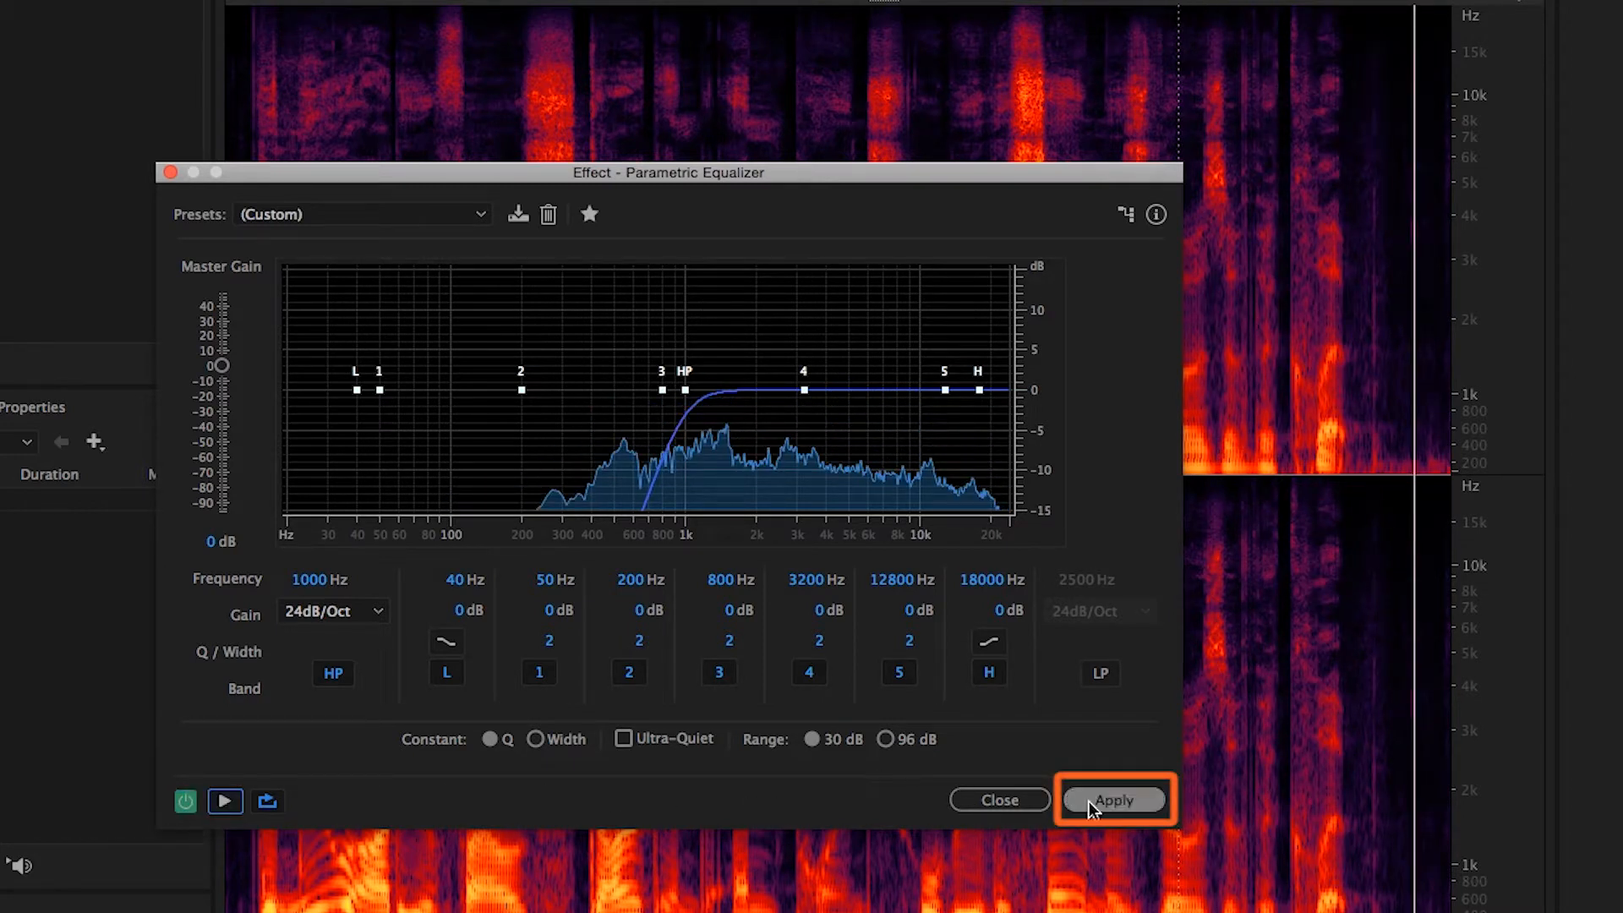
click(1140, 803)
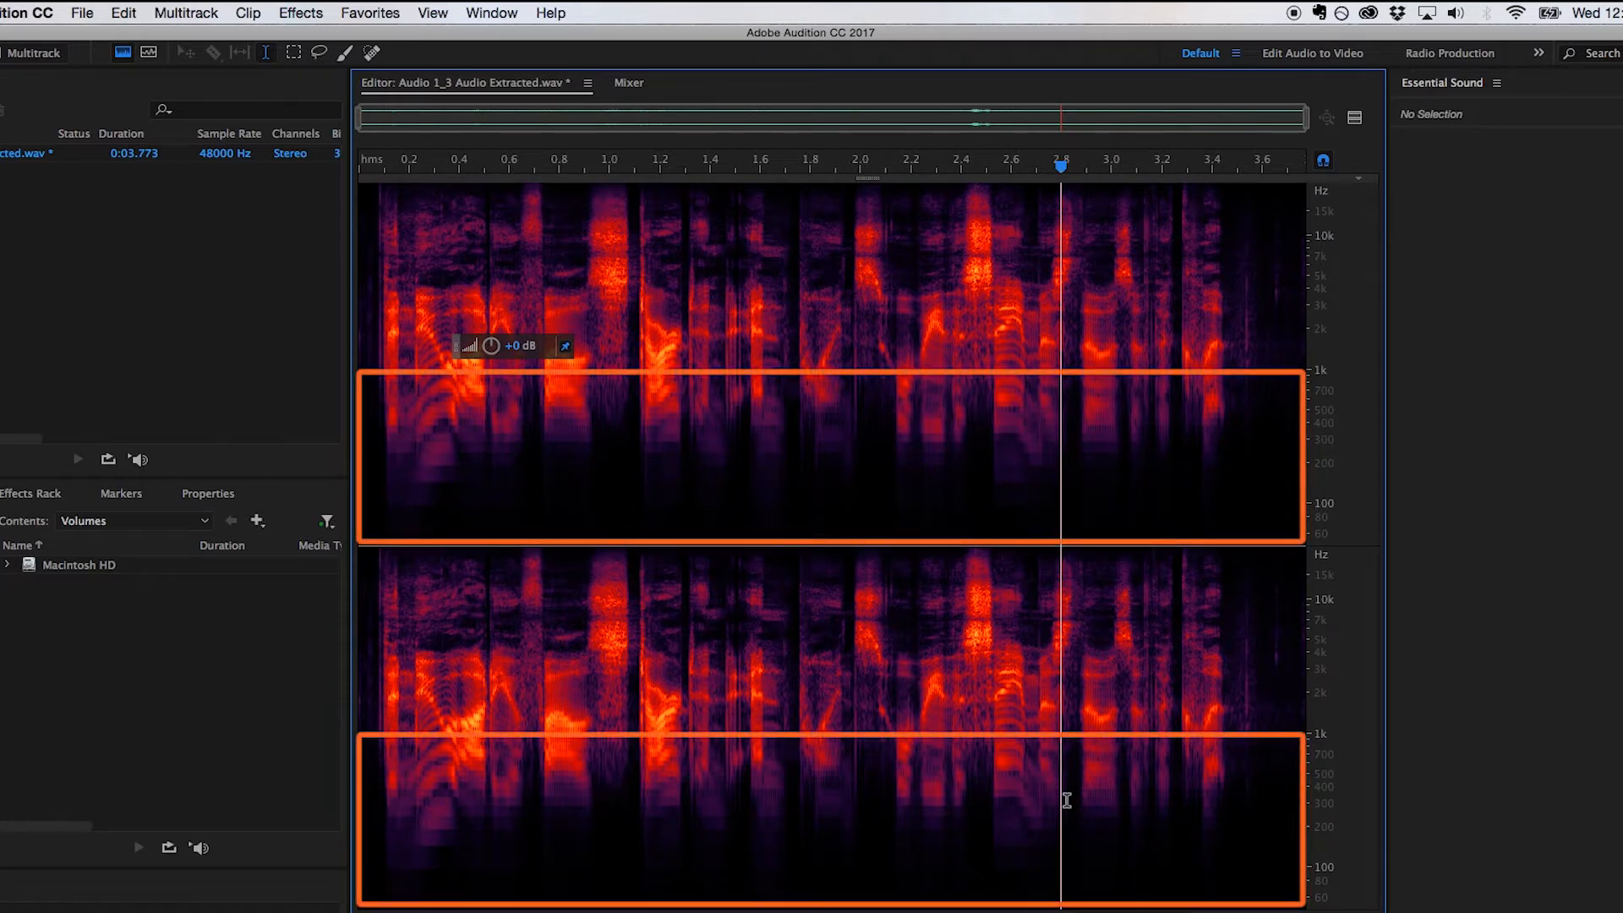
Step: Try time and brush selections on the spectrogram, and lasso the high-frequency burst from about 1.97 to 2.09 s
drag(538, 291, 635, 289)
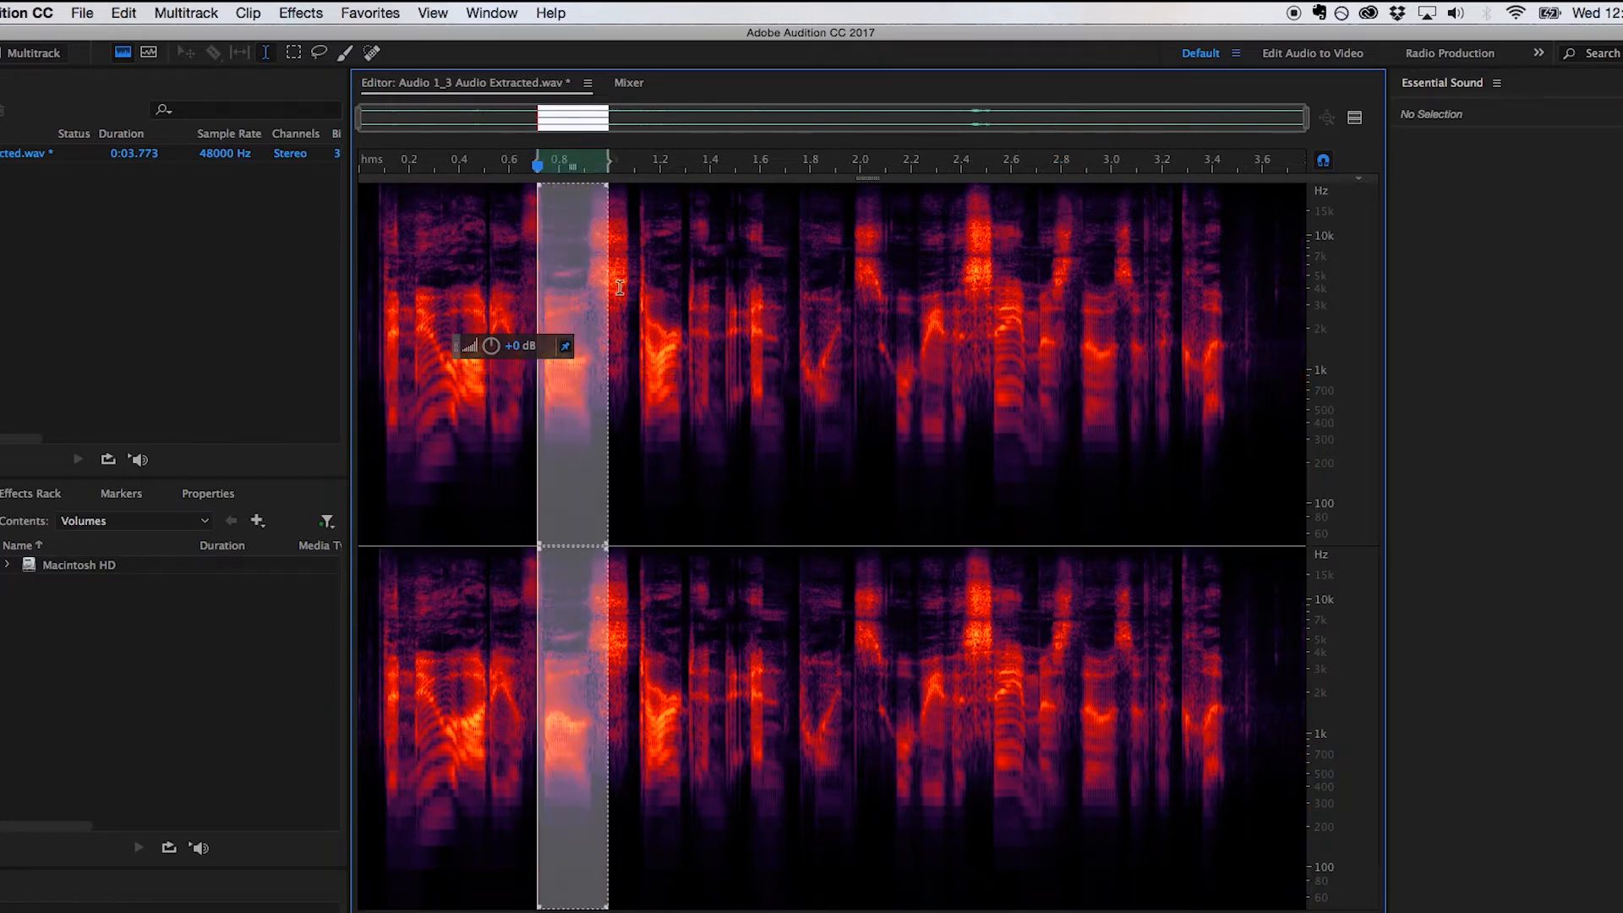
click(345, 53)
mouse_move(979, 196)
mouse_down()
mouse_move(980, 290)
mouse_move(884, 298)
mouse_move(859, 253)
mouse_move(885, 239)
mouse_move(888, 270)
mouse_up()
key(d)
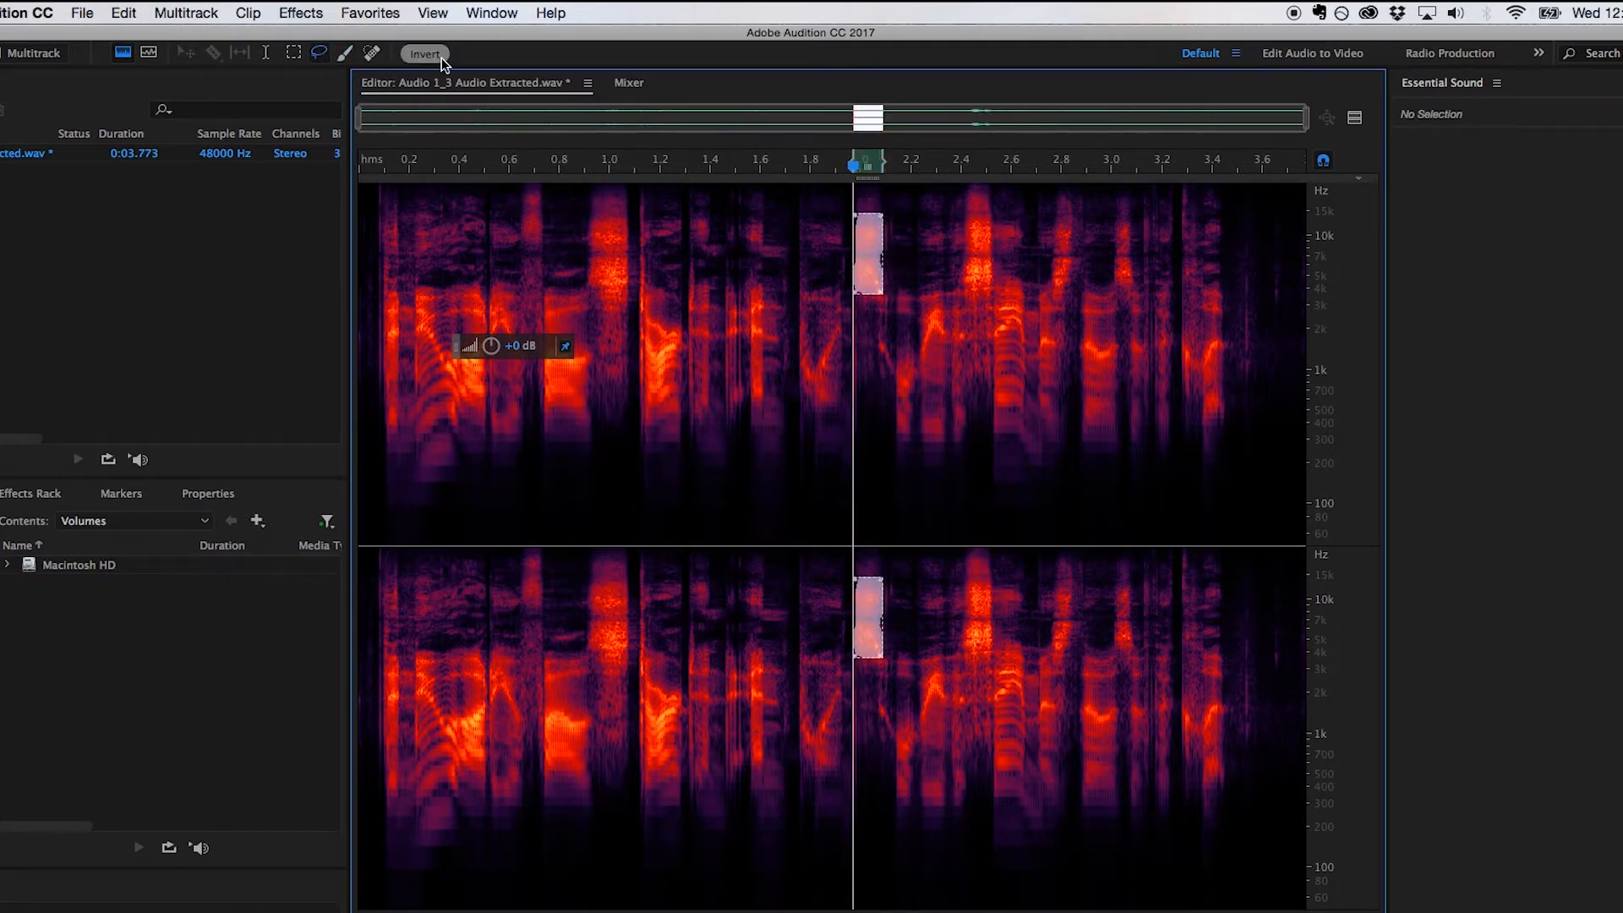
Step: Apply the Parametric Equalizer to the selected high-frequency burst and clear the selection
click(300, 12)
mouse_move(377, 296)
click(648, 388)
click(442, 699)
click(1035, 699)
click(1045, 798)
click(984, 427)
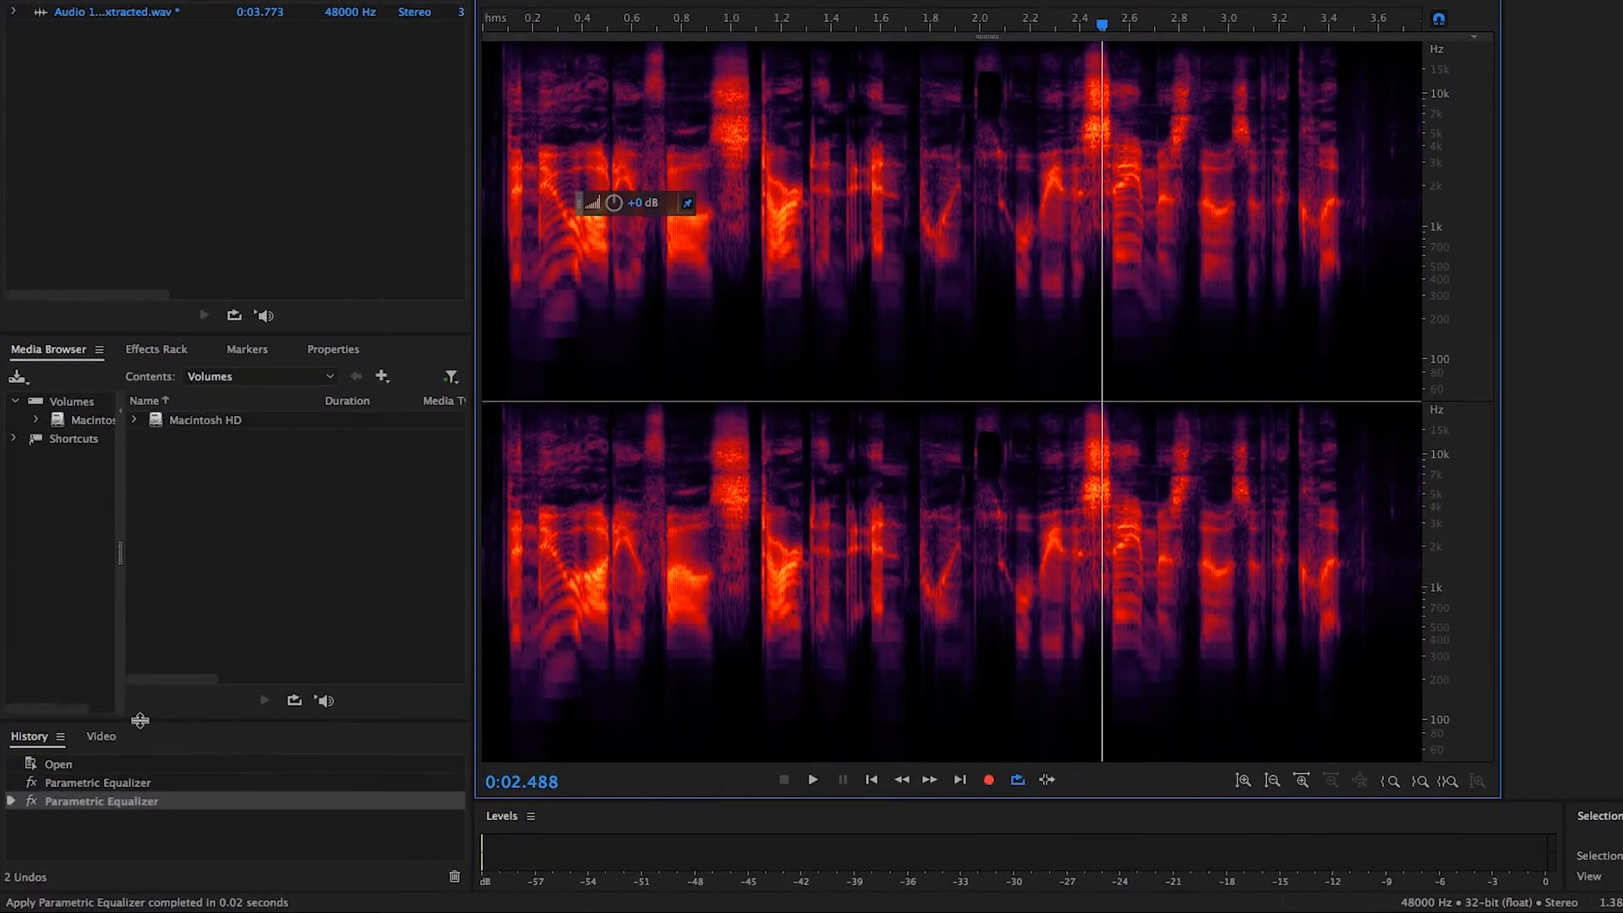
Step: Enlarge the History list, step back through the first Parametric Equalizer and Open states, and return to the latest Parametric Equalizer state
drag(139, 720, 131, 573)
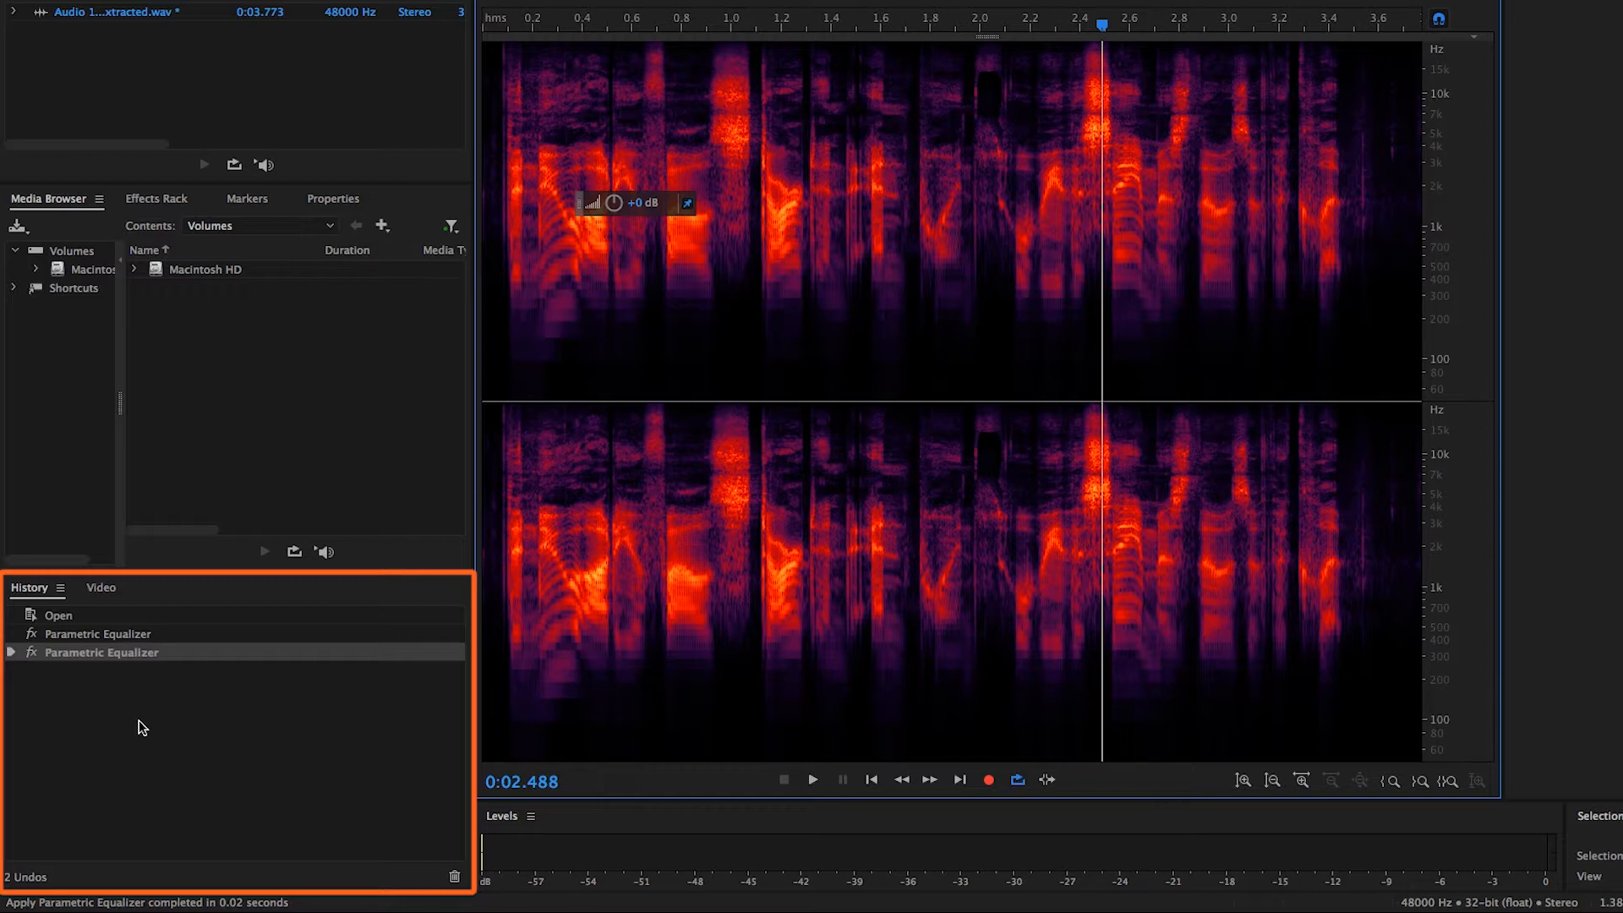
click(95, 636)
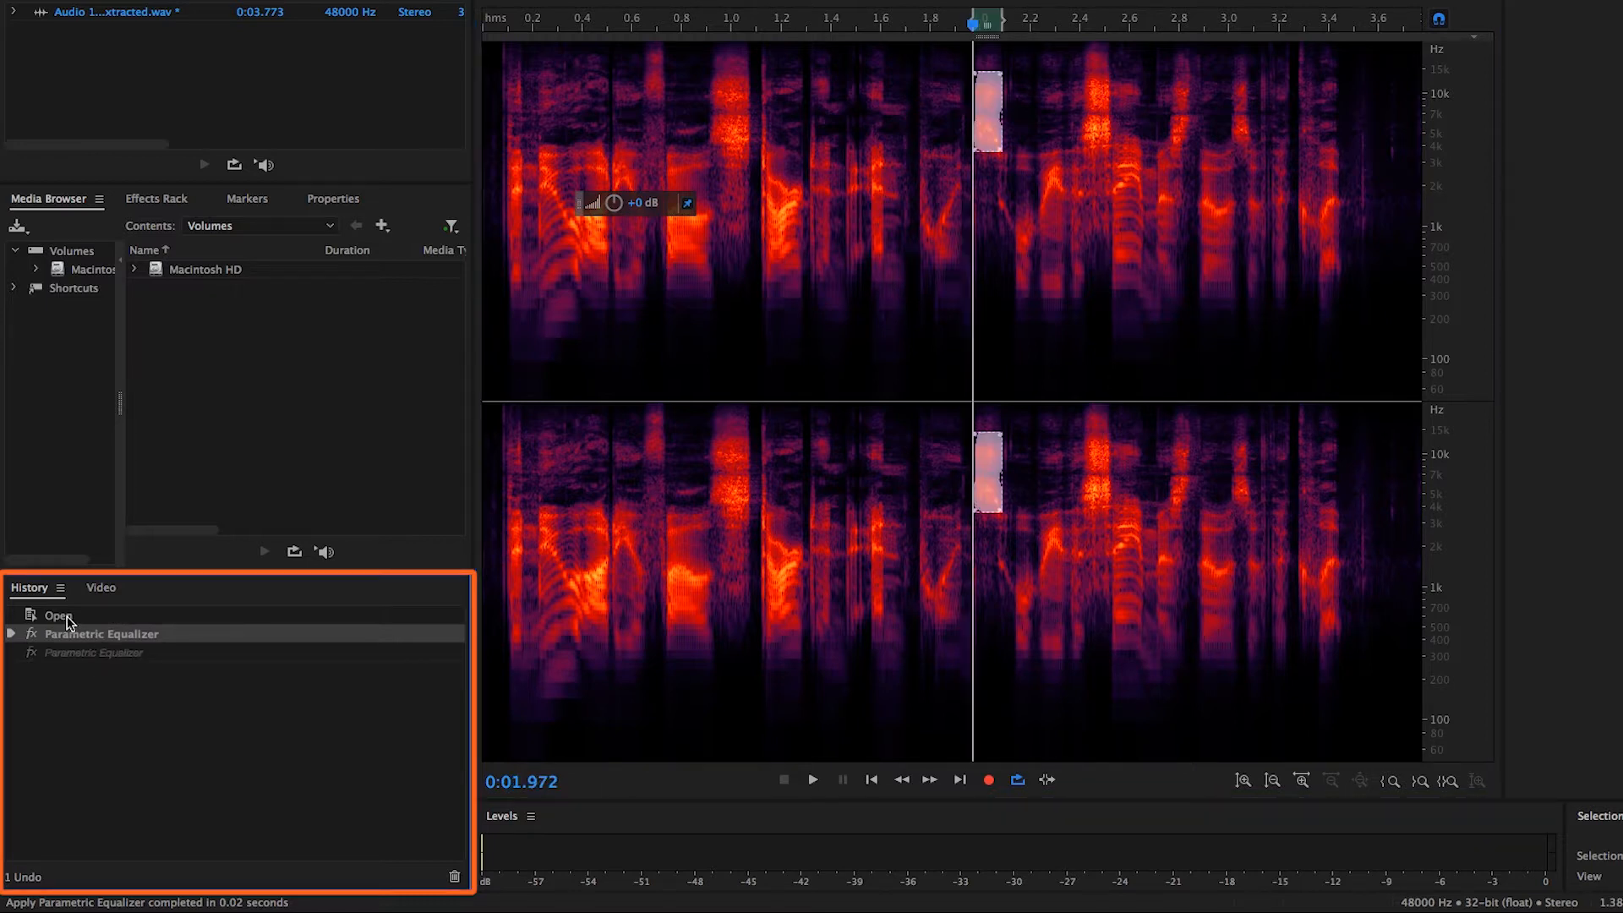
click(59, 616)
click(75, 635)
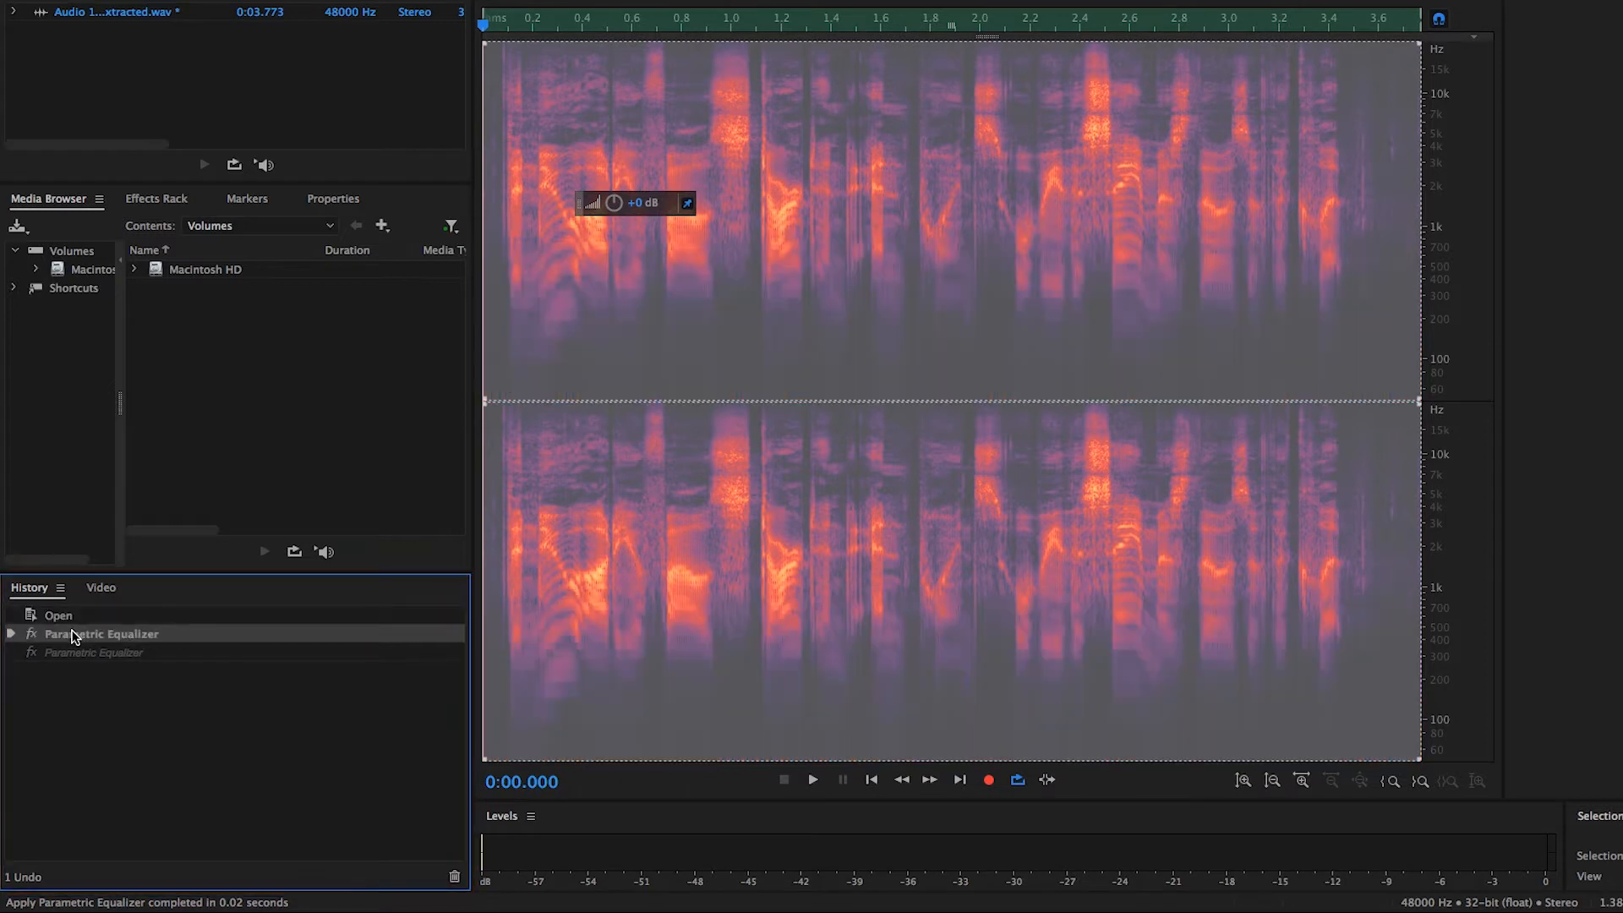
click(87, 654)
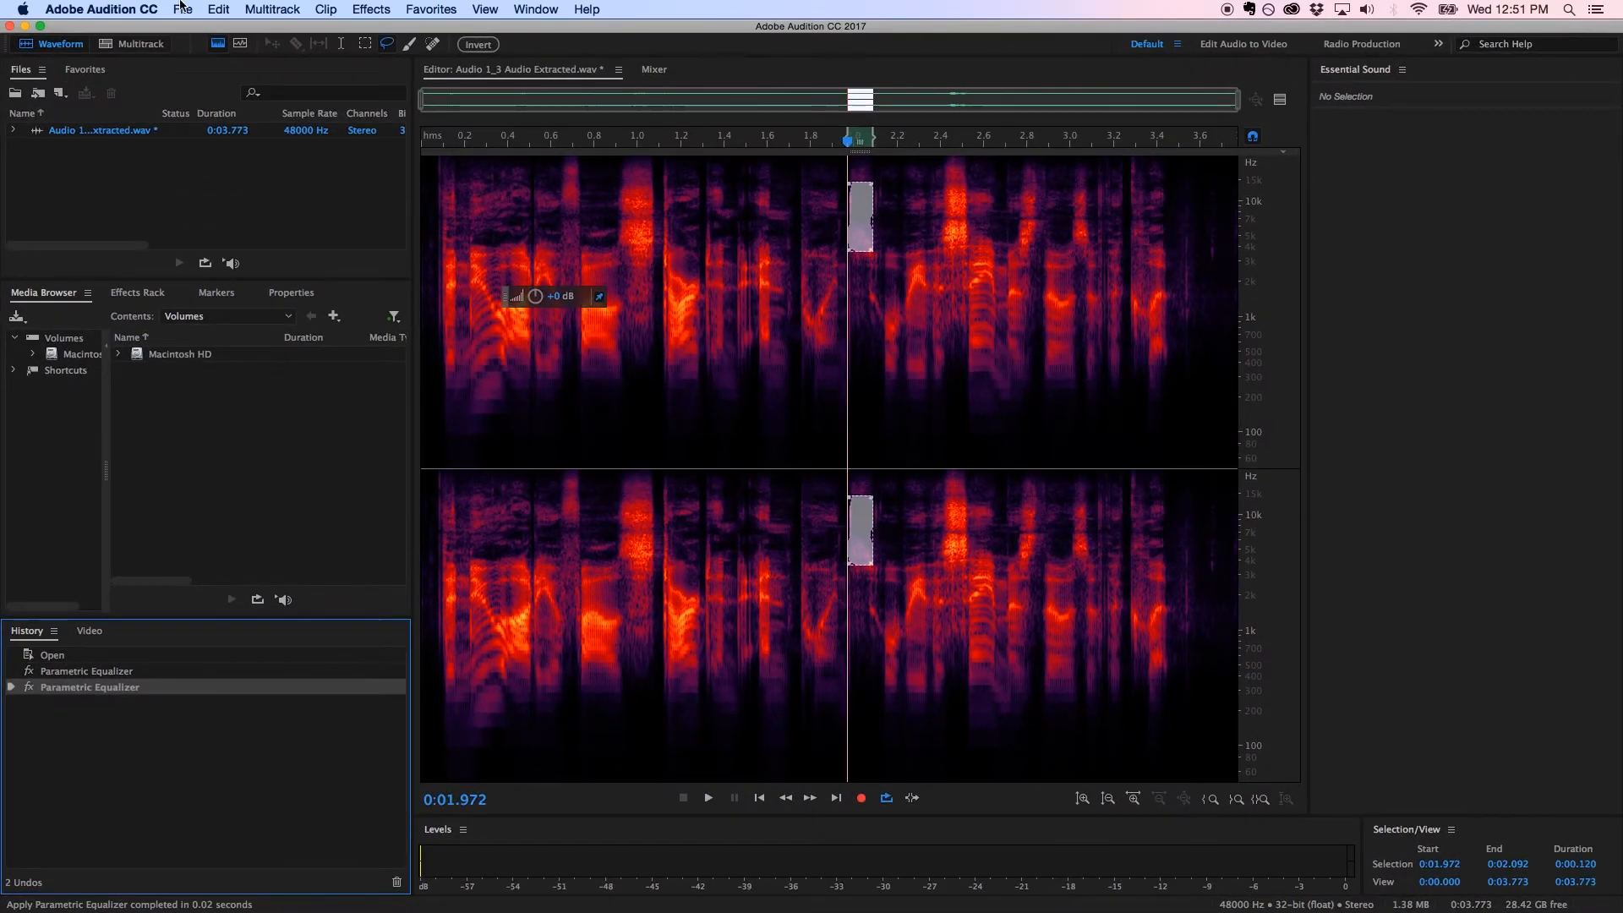
Step: Save the edited audio file under its existing name
click(182, 8)
click(235, 206)
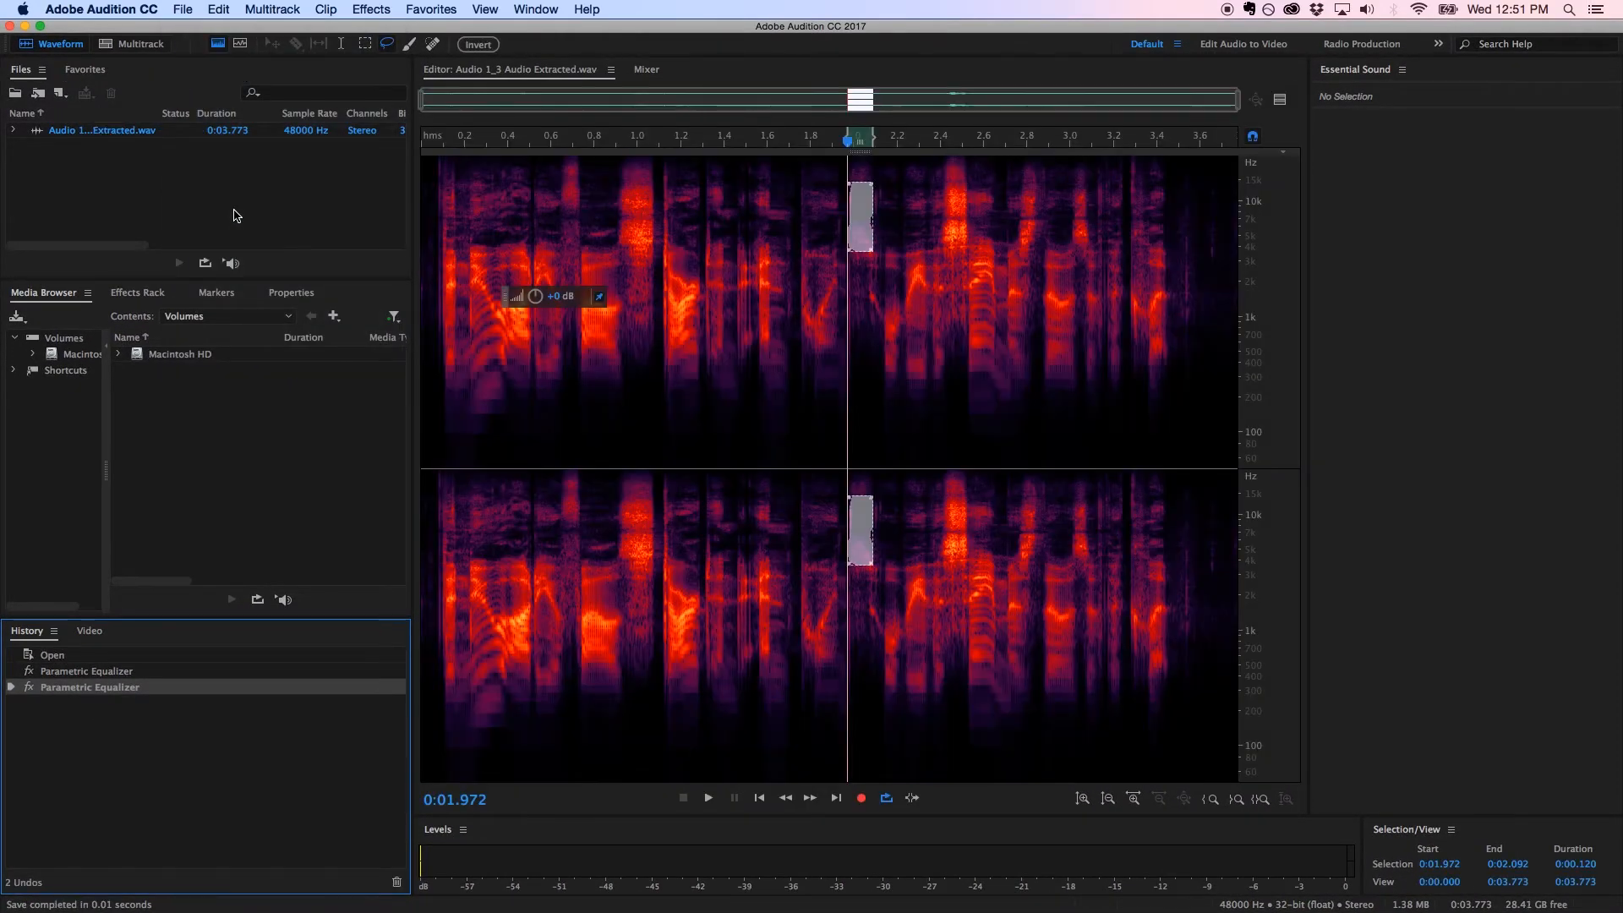
Step: Switch to Premiere Pro and play the Audio 1_3 Audio Extracted.wav clip in the sequence, stopping near its end
click(127, 9)
click(93, 166)
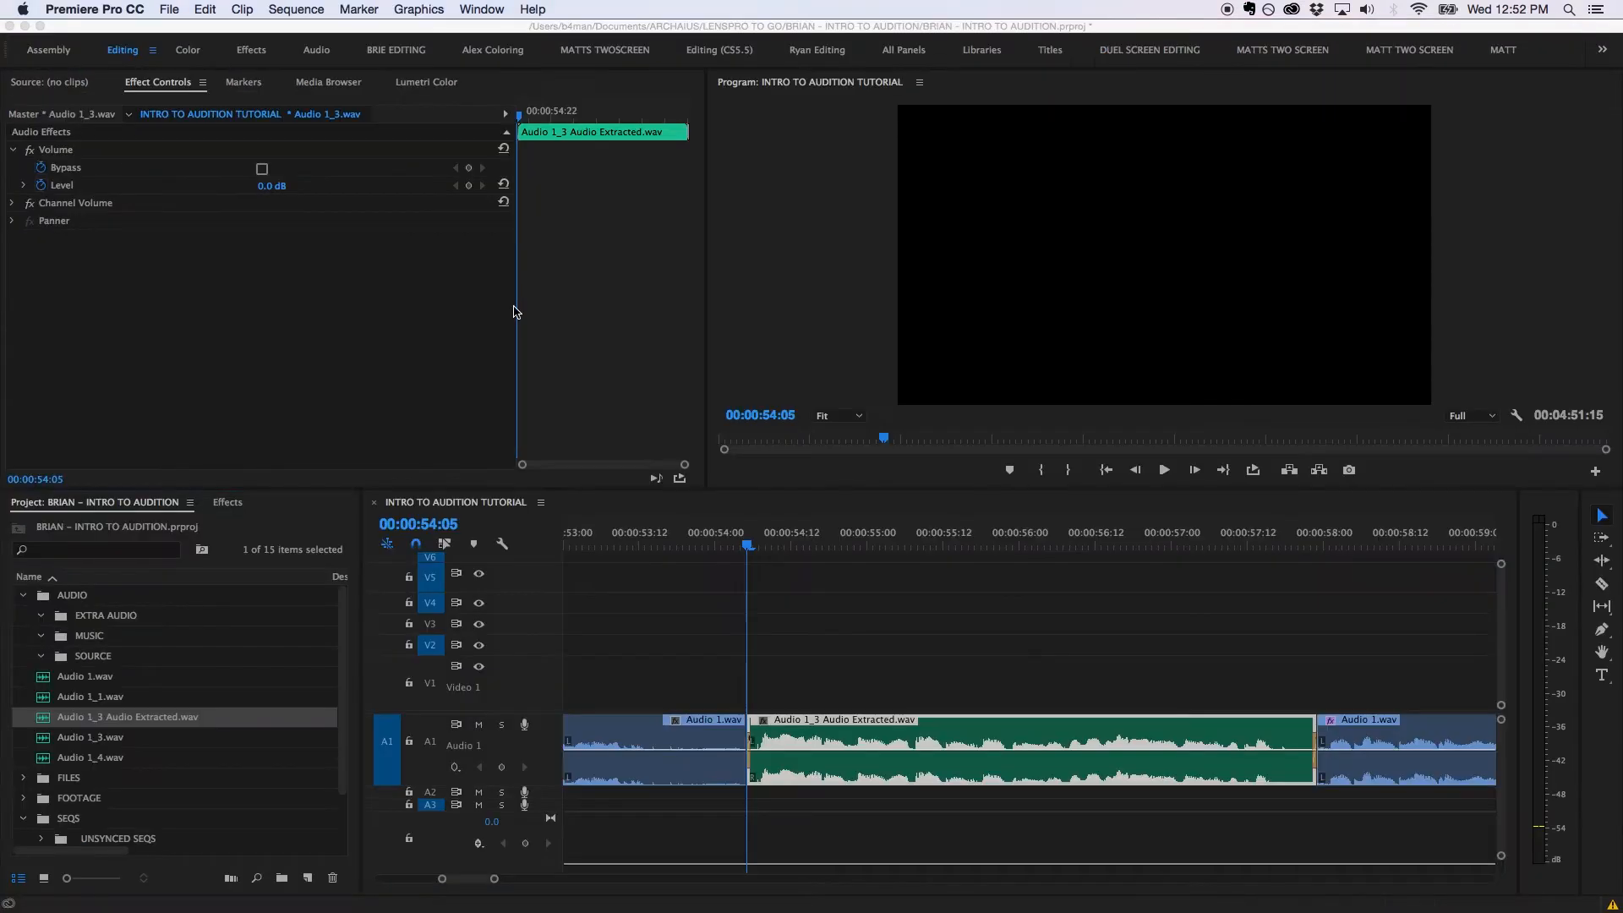
key(space)
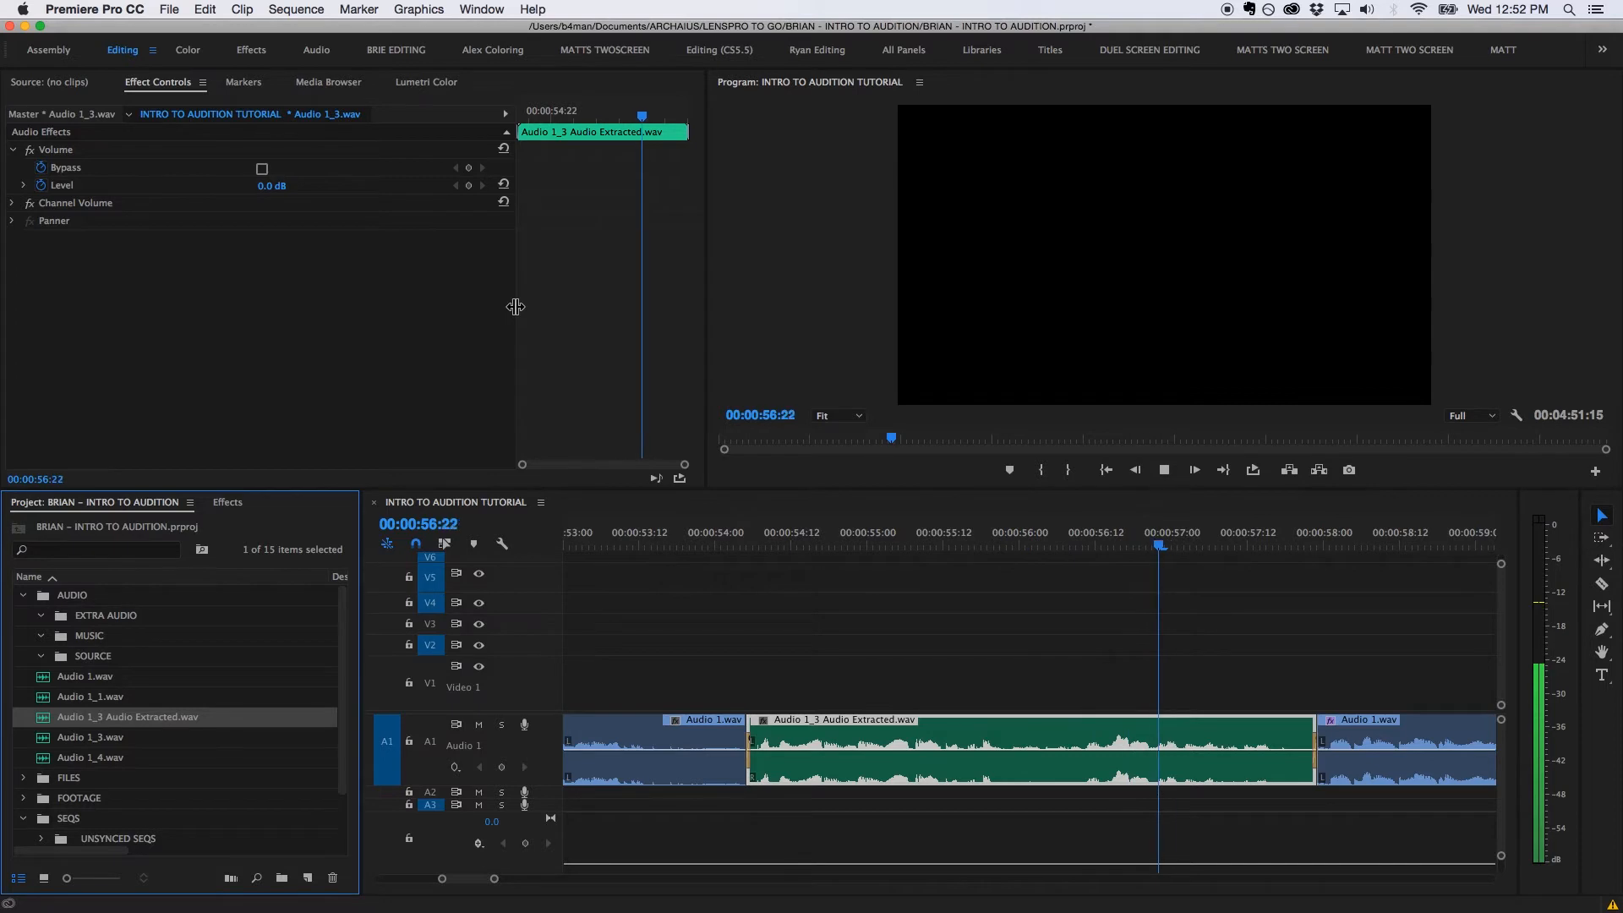
key(space)
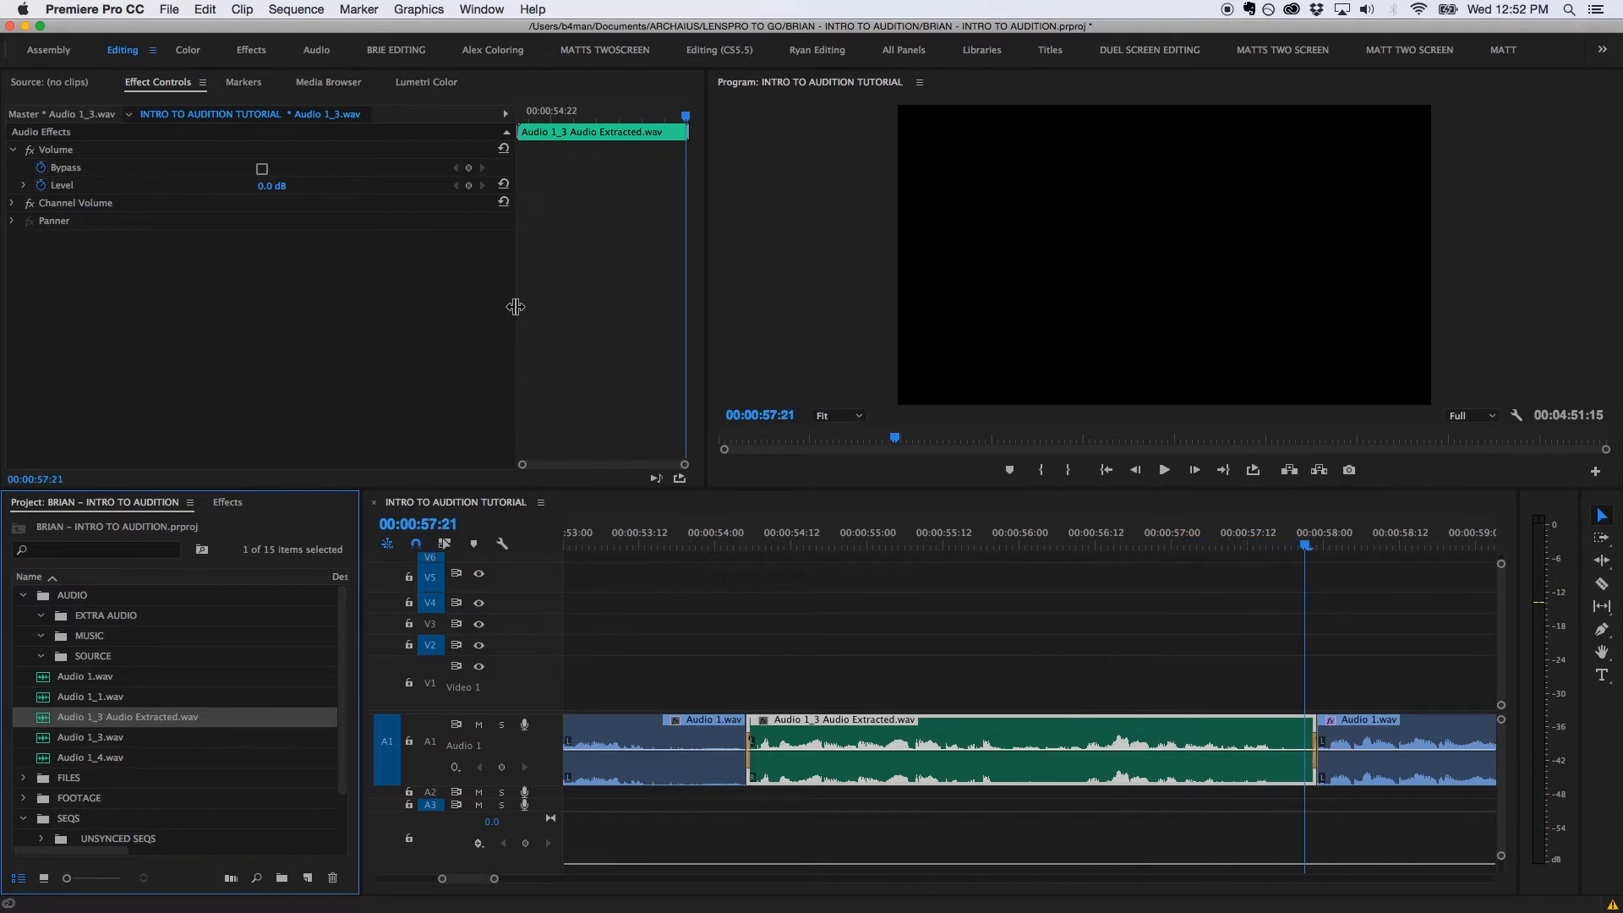